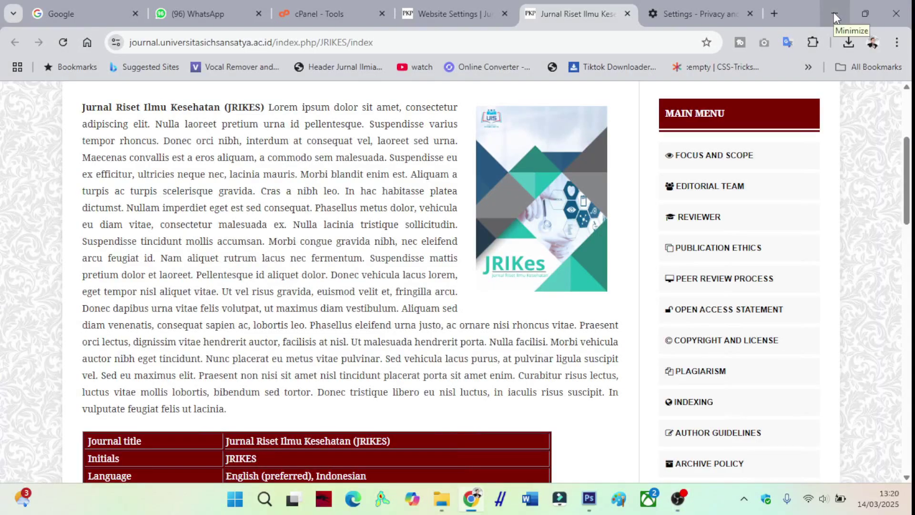
Step: Examine the JRIKES journal homepage, including its header, main menu, journal information table, indexing logos and sidebar blocks
scroll(351, 270, up, 5)
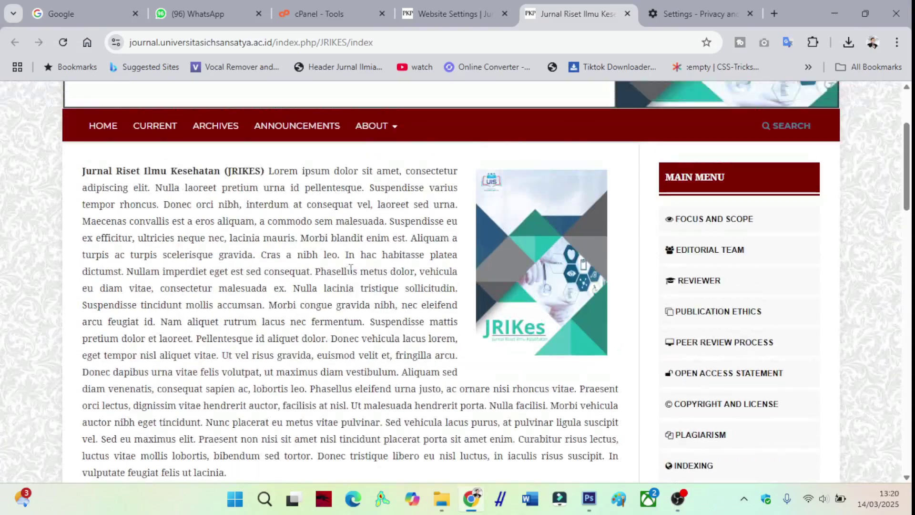
mouse_move(375, 269)
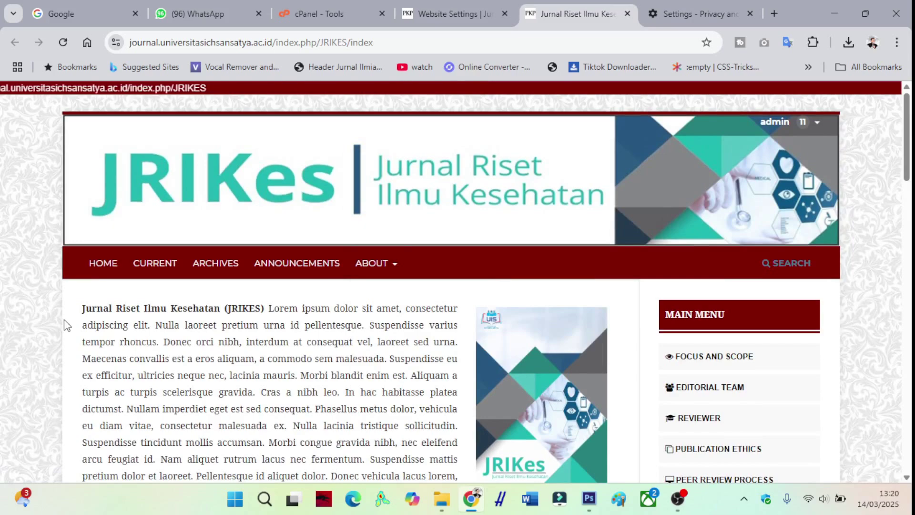
scroll(111, 299, down, 2)
scroll(200, 272, up, 2)
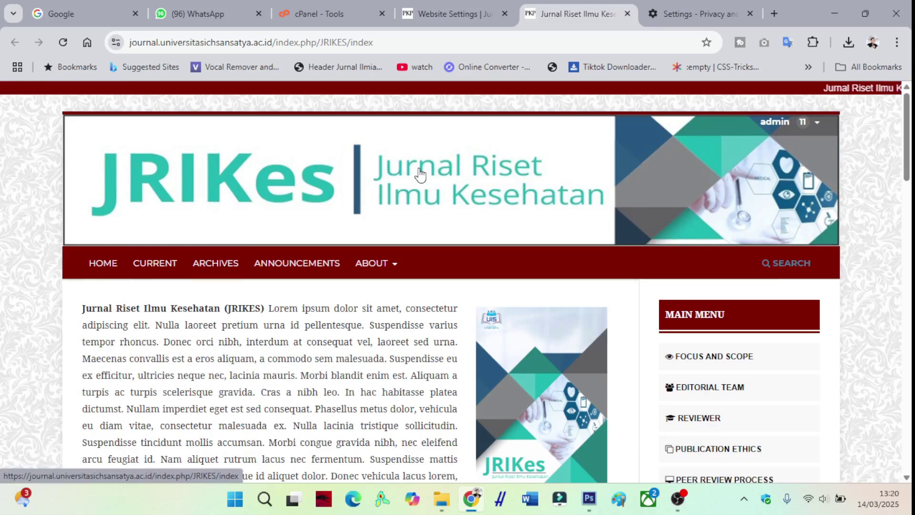
scroll(420, 173, down, 3)
scroll(419, 173, down, 3)
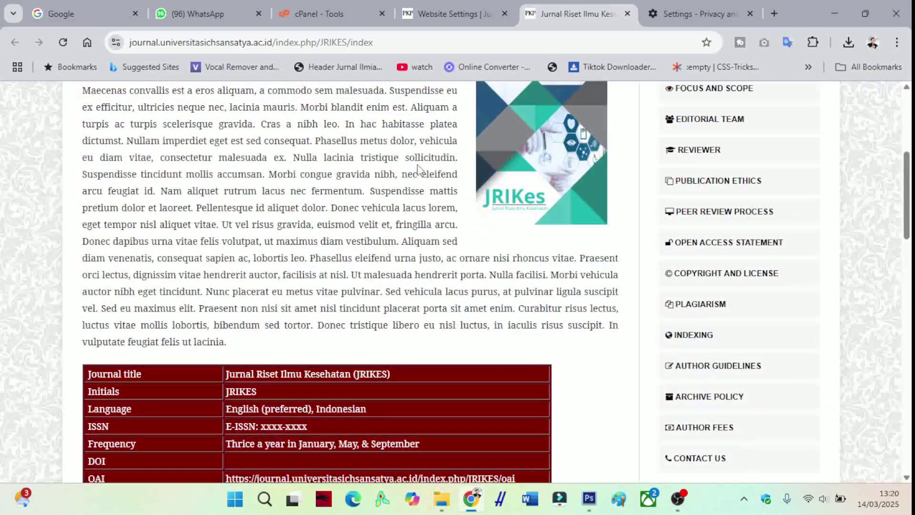
scroll(388, 171, down, 1)
scroll(388, 172, up, 2)
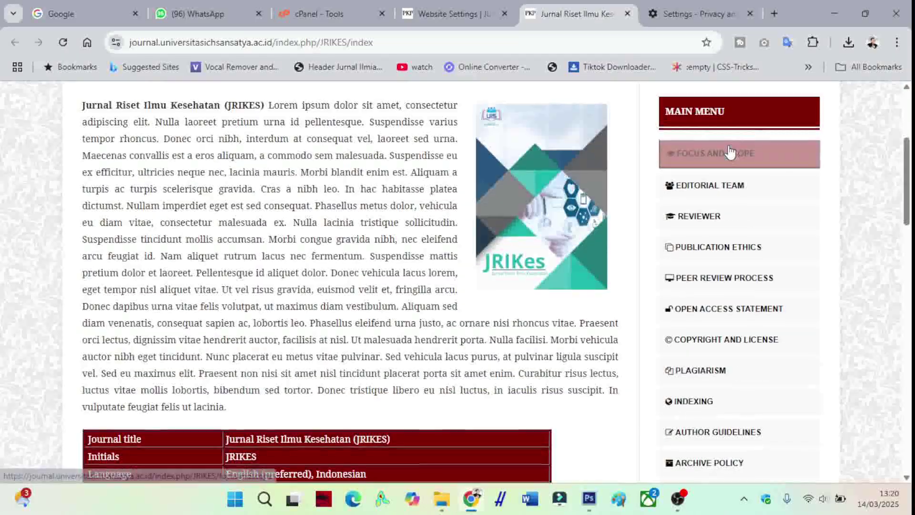
scroll(730, 153, down, 1)
scroll(692, 162, down, 3)
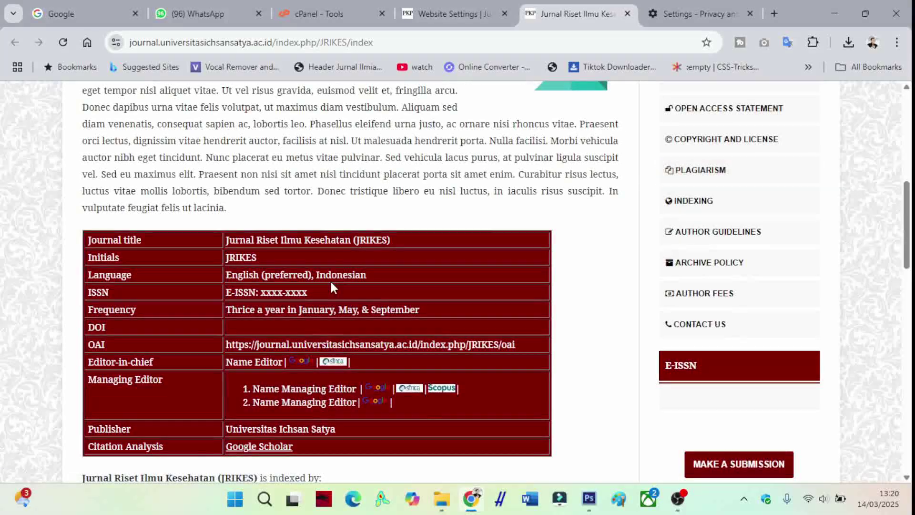
scroll(330, 284, down, 5)
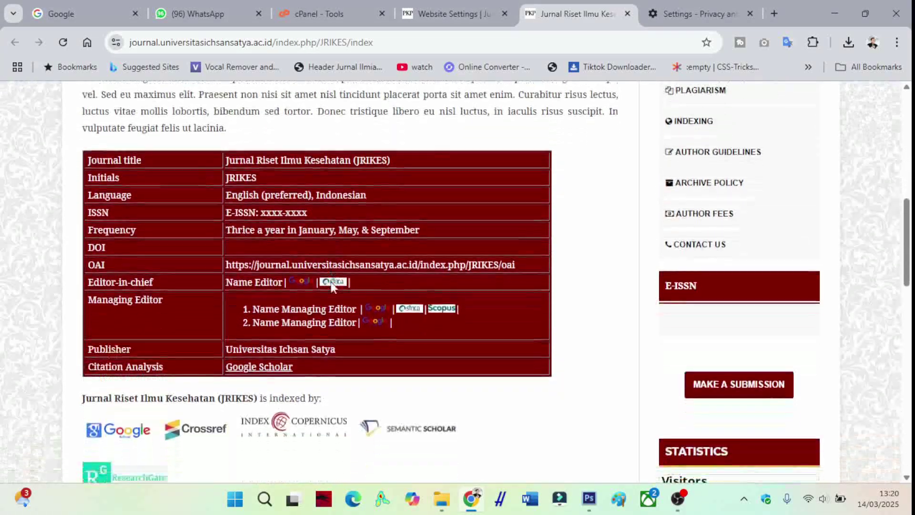
scroll(331, 290, down, 8)
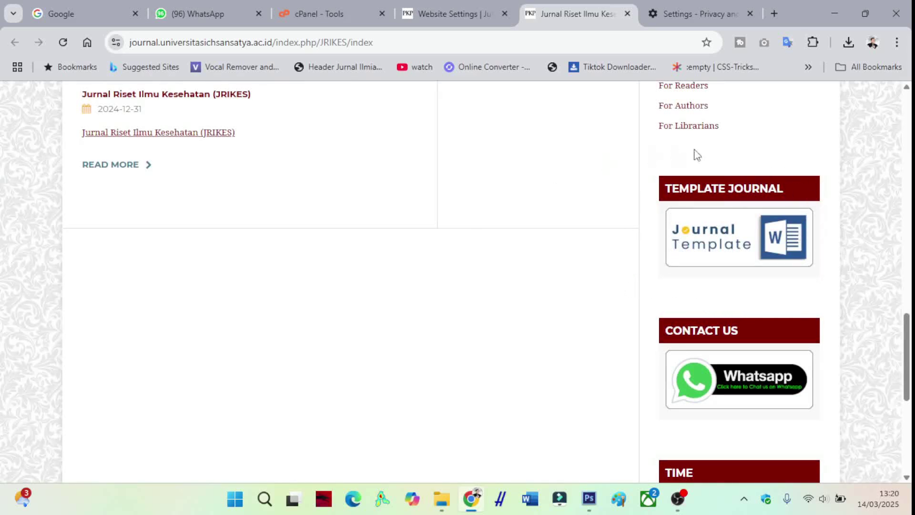
Step: Test the Journal Template link in the Template Journal sidebar block, close the page it opens and return to the journal homepage
click(712, 254)
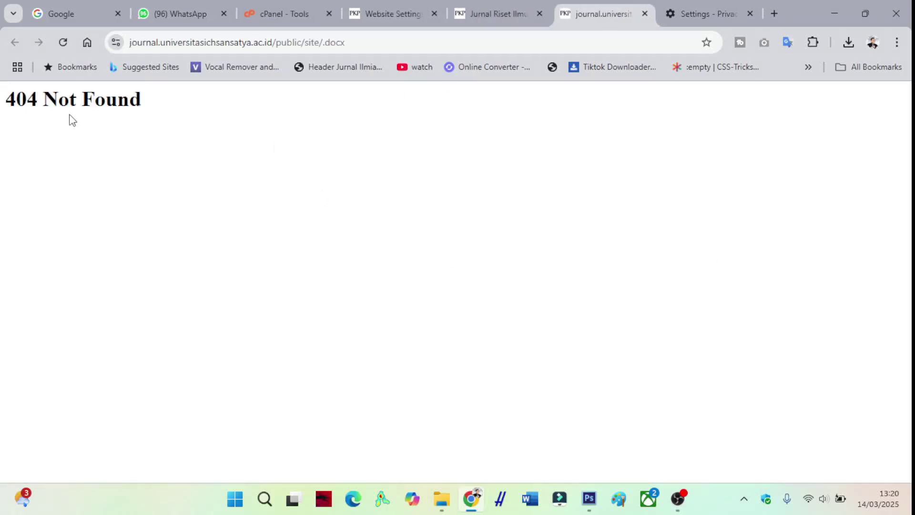
click(645, 13)
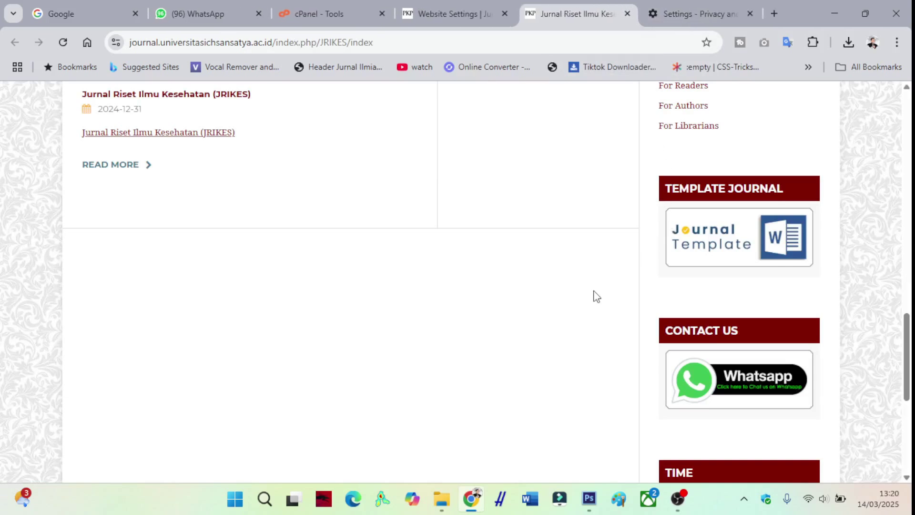
scroll(593, 292, up, 3)
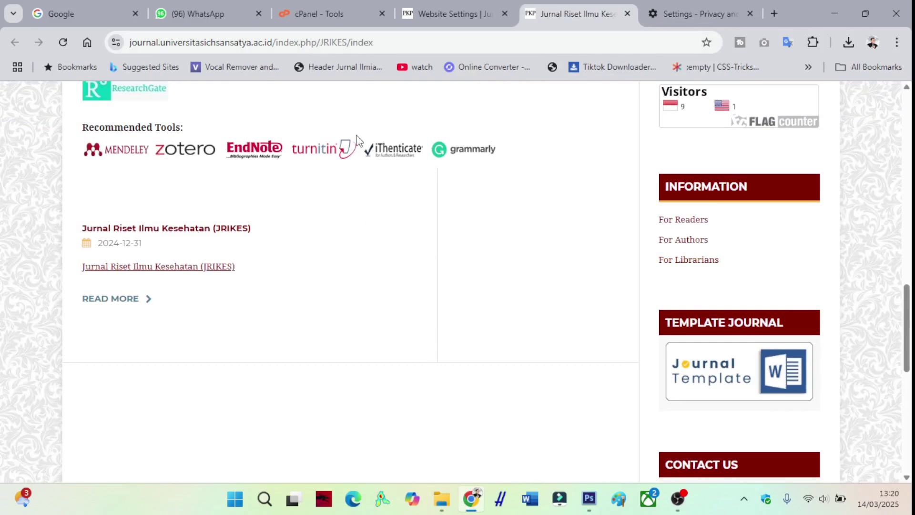
Step: Switch to cPanel and open File Manager from the Files tools
click(281, 13)
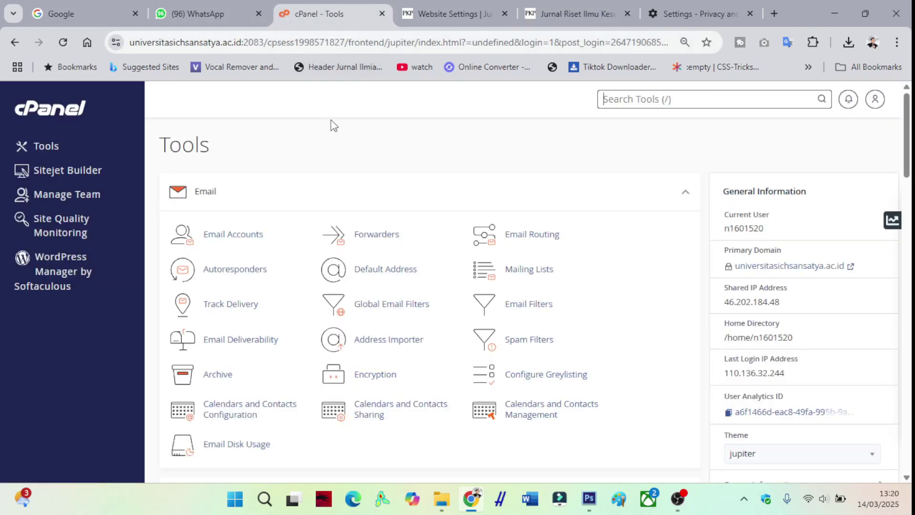
scroll(271, 127, down, 4)
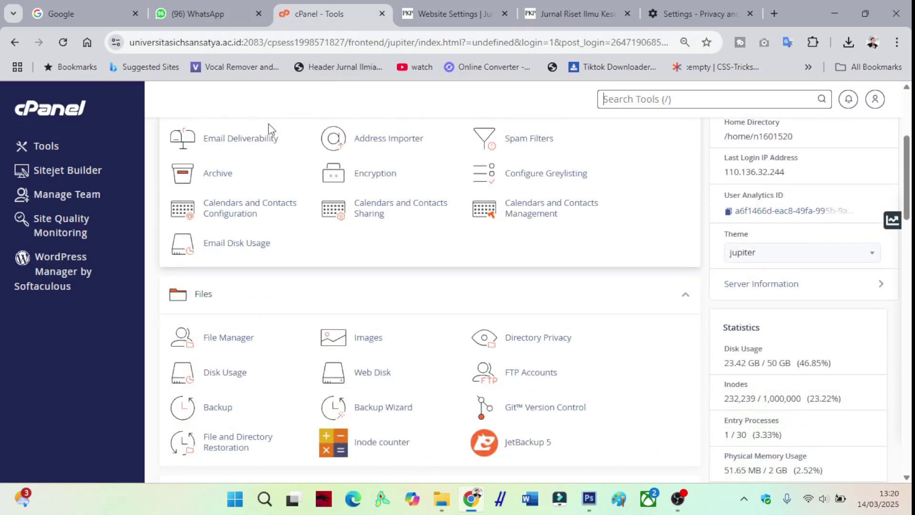
key(/)
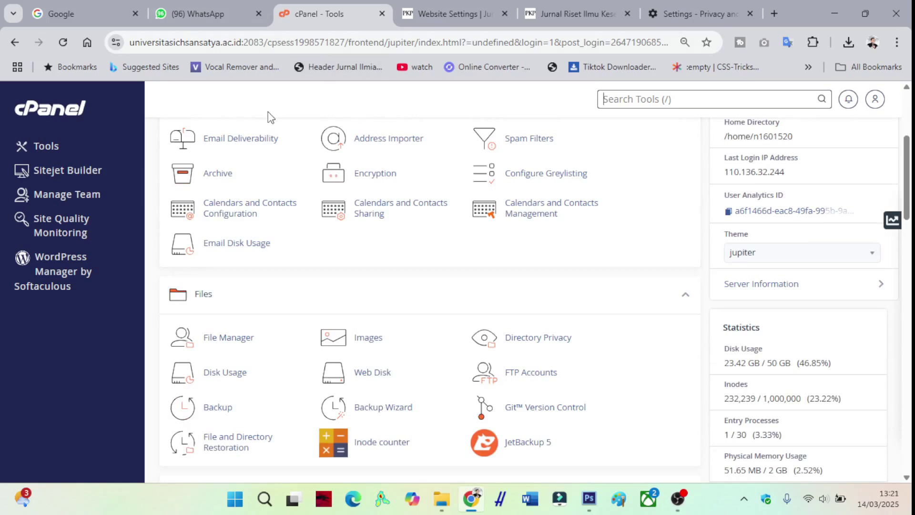
scroll(270, 118, down, 1)
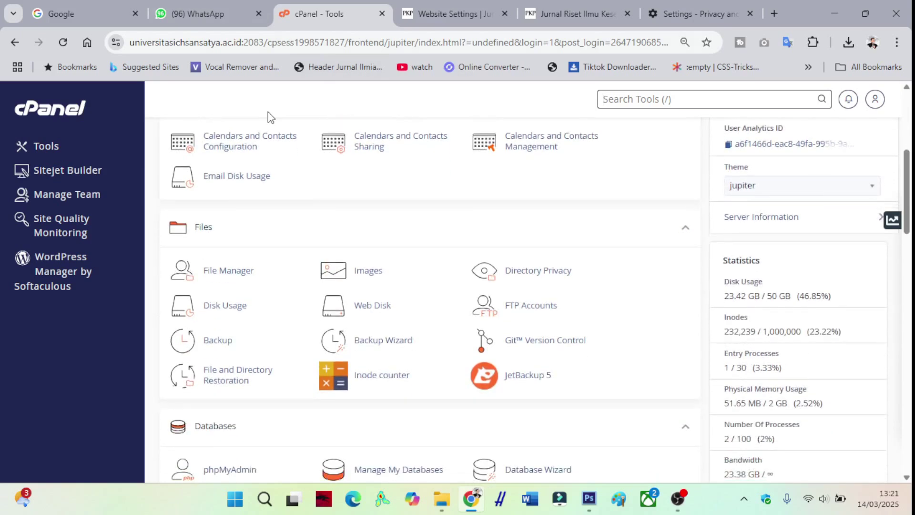
scroll(261, 117, down, 1)
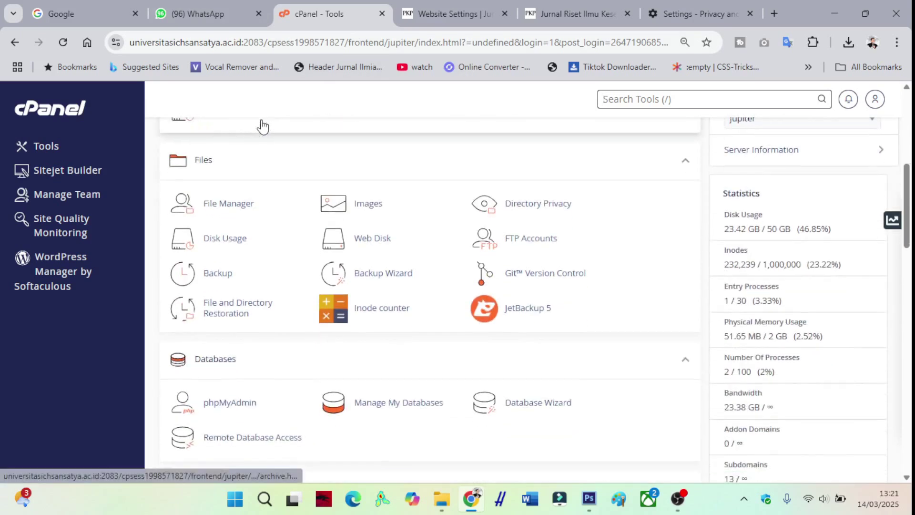
click(235, 210)
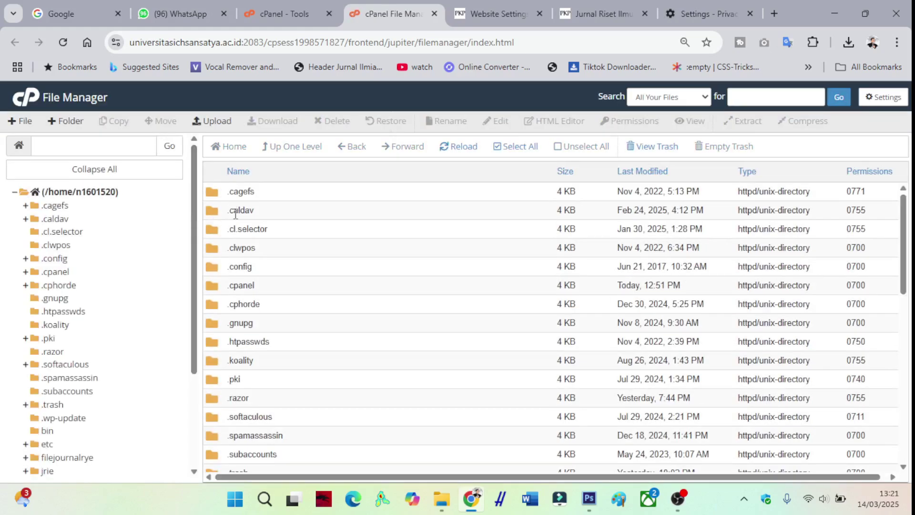
Step: Open the journal.universitasichsansatya.ac.id folder inside public_html
scroll(300, 212, down, 6)
scroll(299, 206, up, 6)
scroll(298, 203, down, 9)
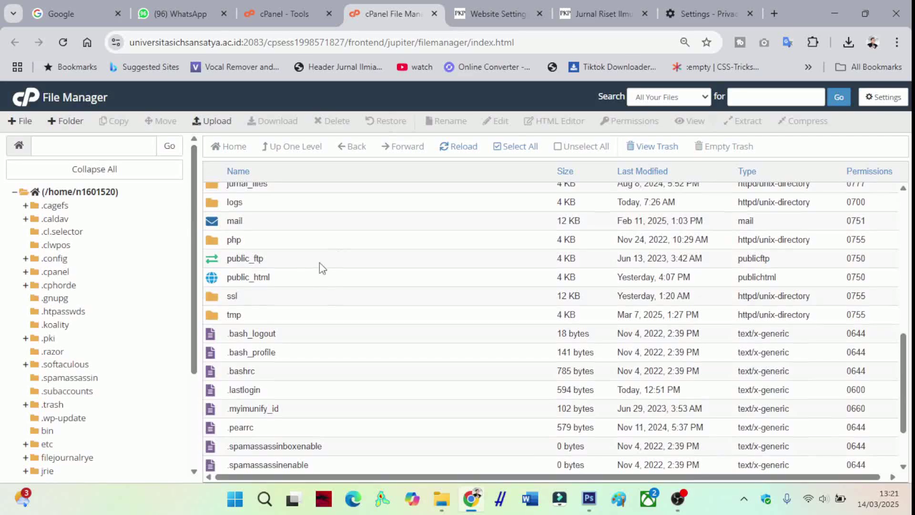
double_click(308, 276)
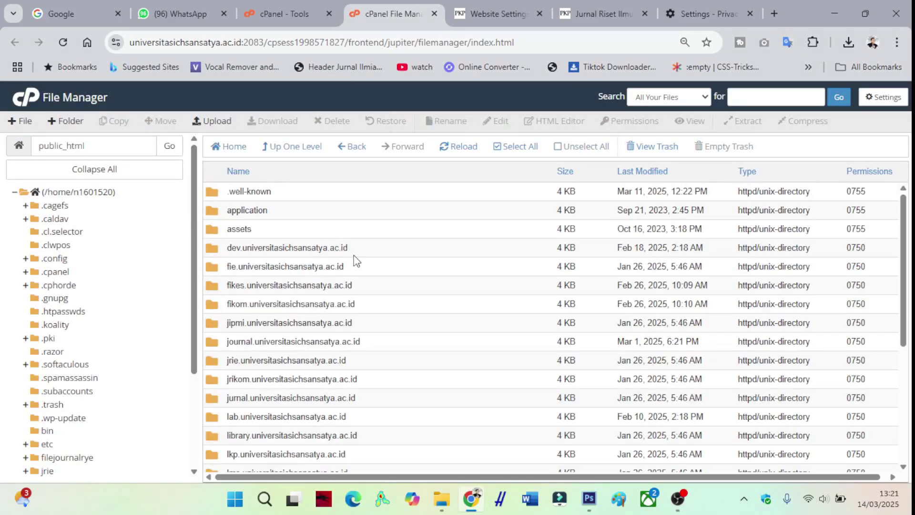
click(489, 5)
click(396, 15)
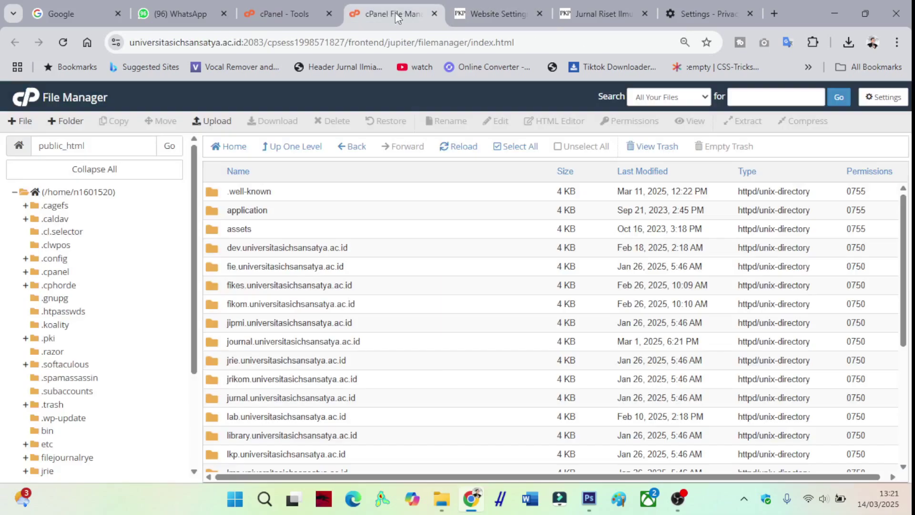
double_click(393, 345)
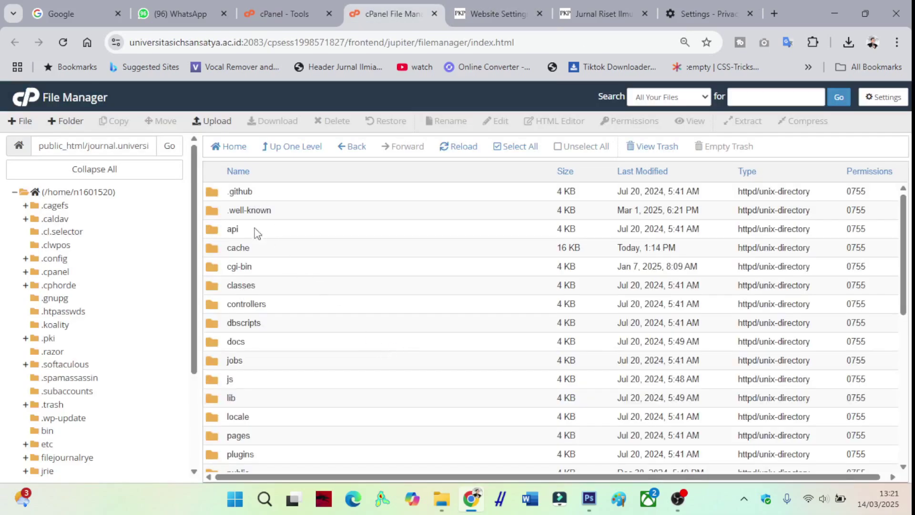
scroll(260, 252, down, 2)
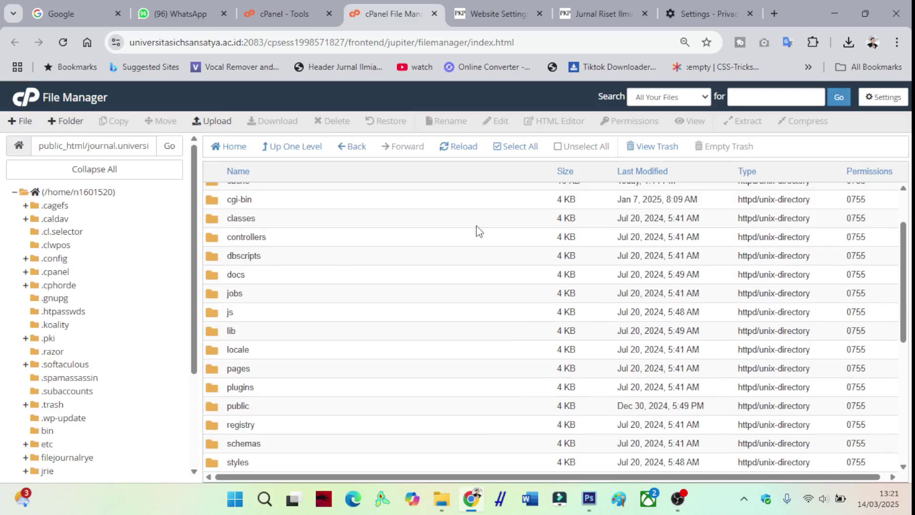
Step: Open Template-OJS-JRIKES.docx from the Downloads folder in Word, review its pages and close it
mouse_move(457, 500)
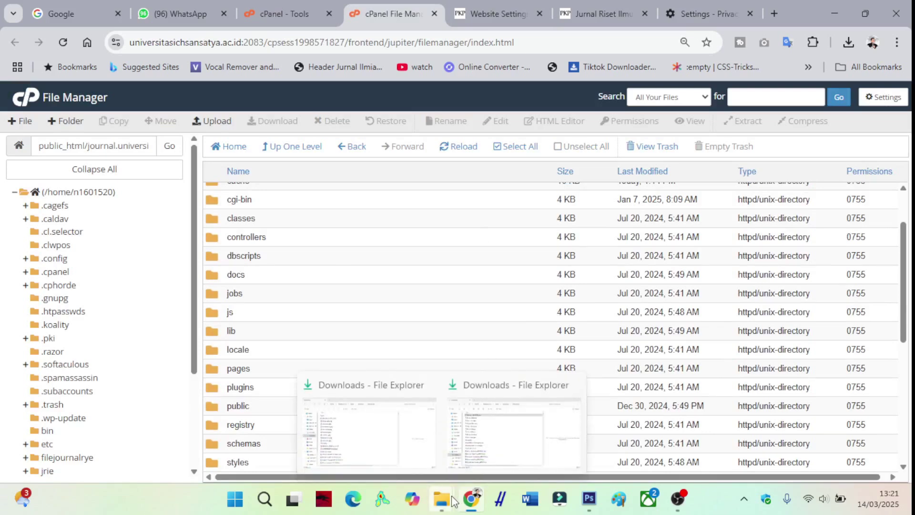
click(475, 458)
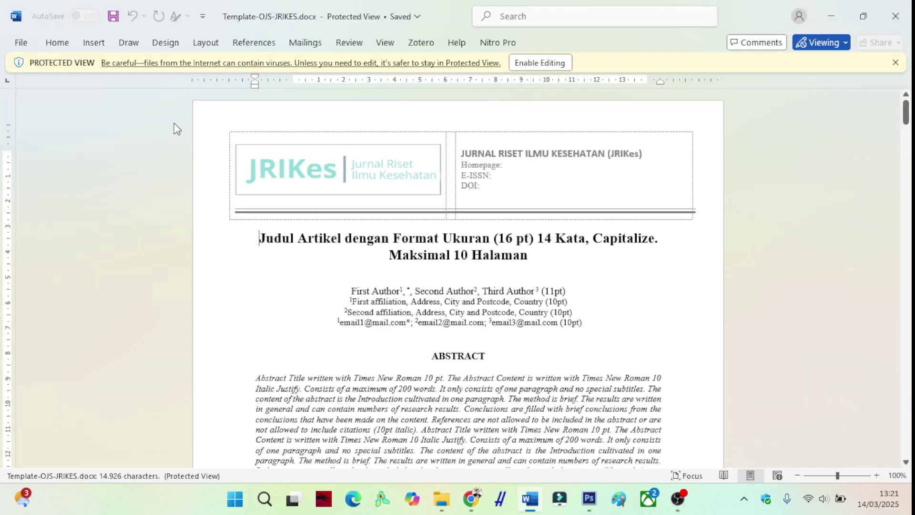
scroll(523, 152, down, 15)
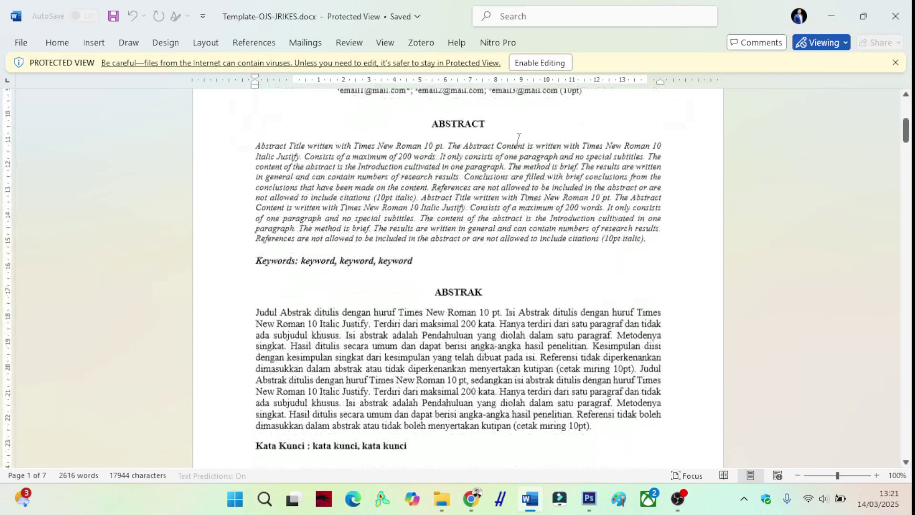
scroll(521, 142, down, 15)
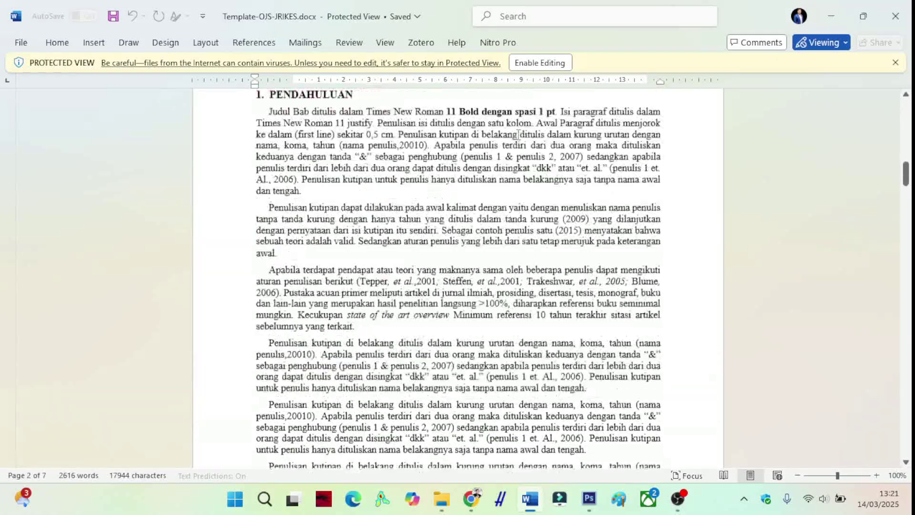
click(896, 16)
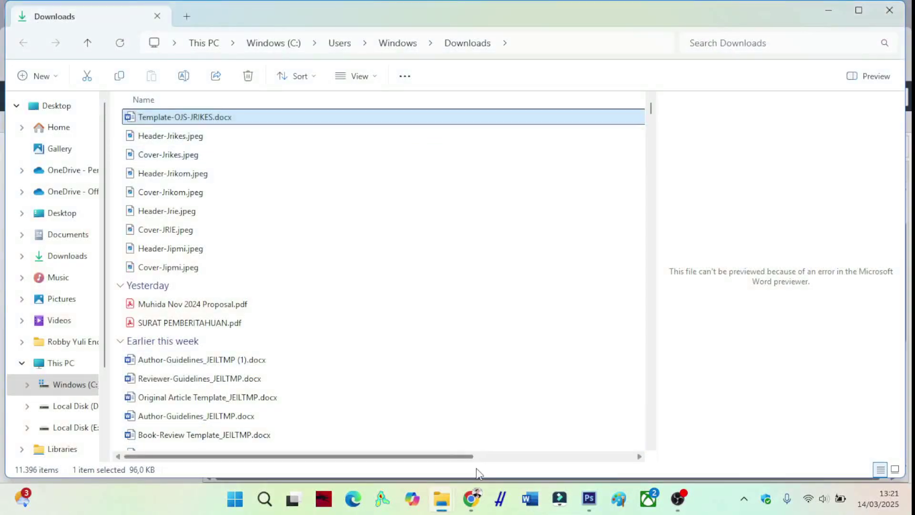
Step: Return to cPanel File Manager in Chrome and open the site folder inside the journal's public folder
click(471, 499)
scroll(275, 282, up, 3)
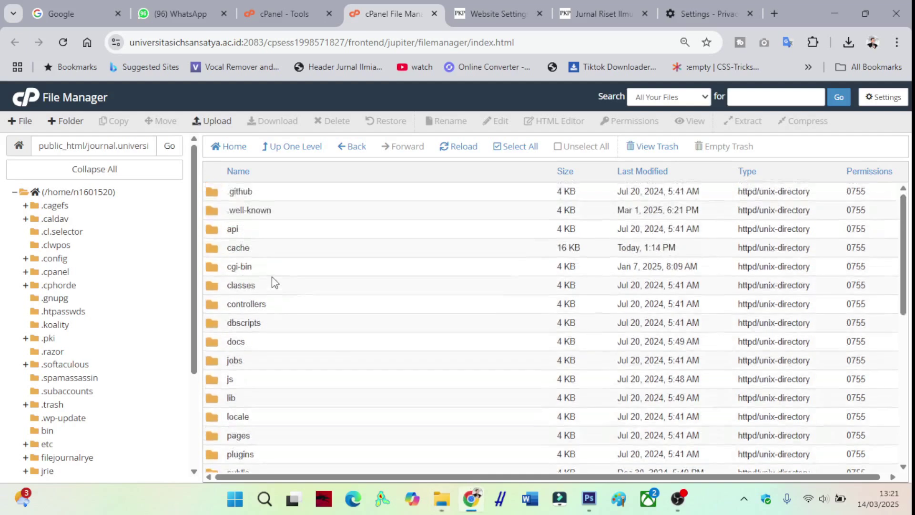
scroll(274, 282, down, 6)
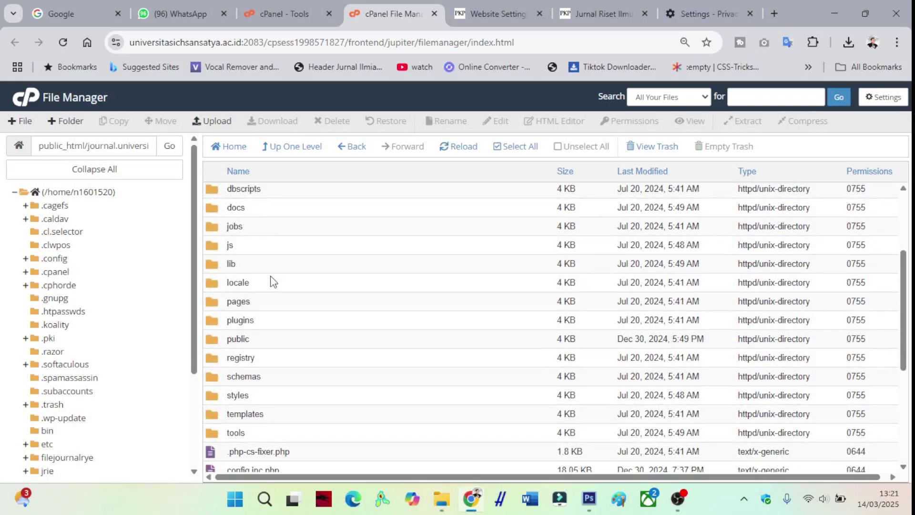
double_click(266, 341)
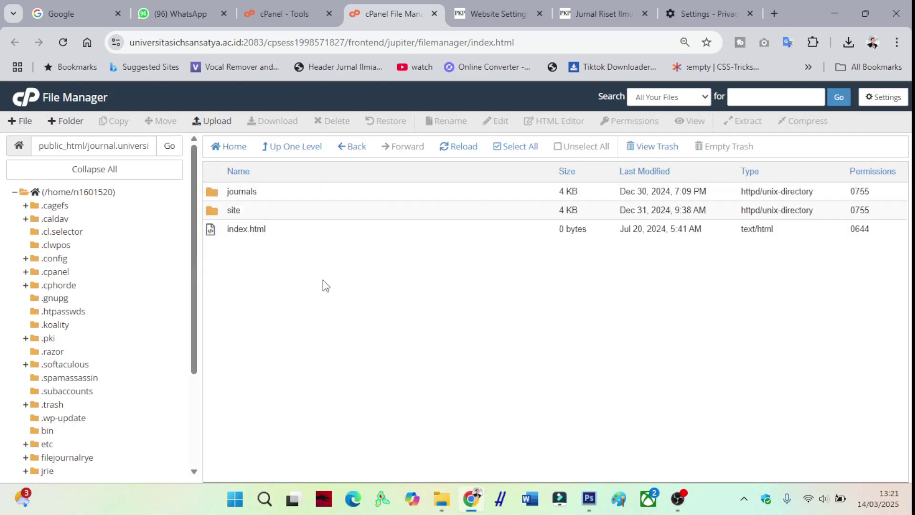
double_click(272, 214)
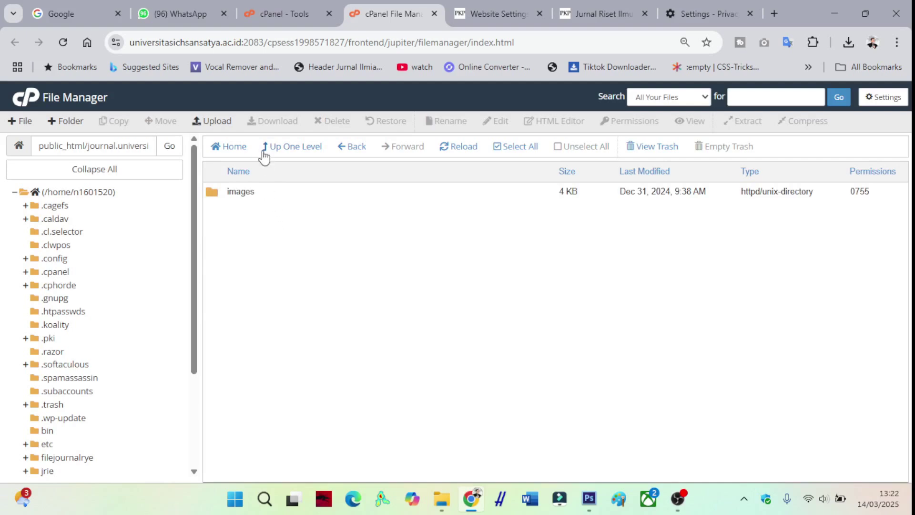
Step: Create a folder named Template in public/site and open it
click(64, 122)
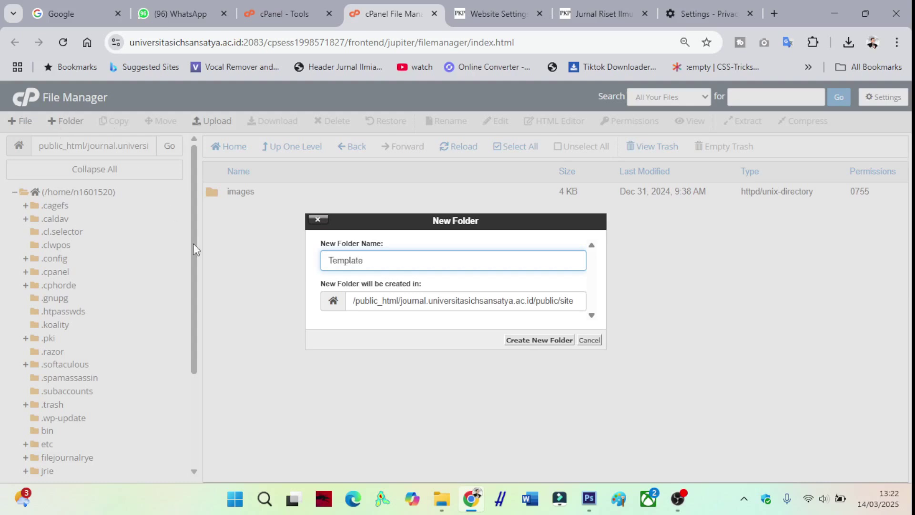
click(529, 342)
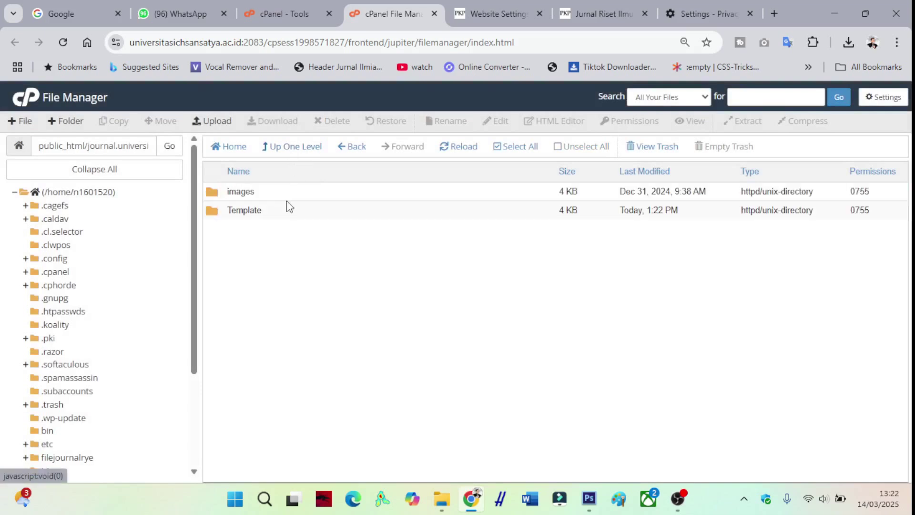
double_click(283, 212)
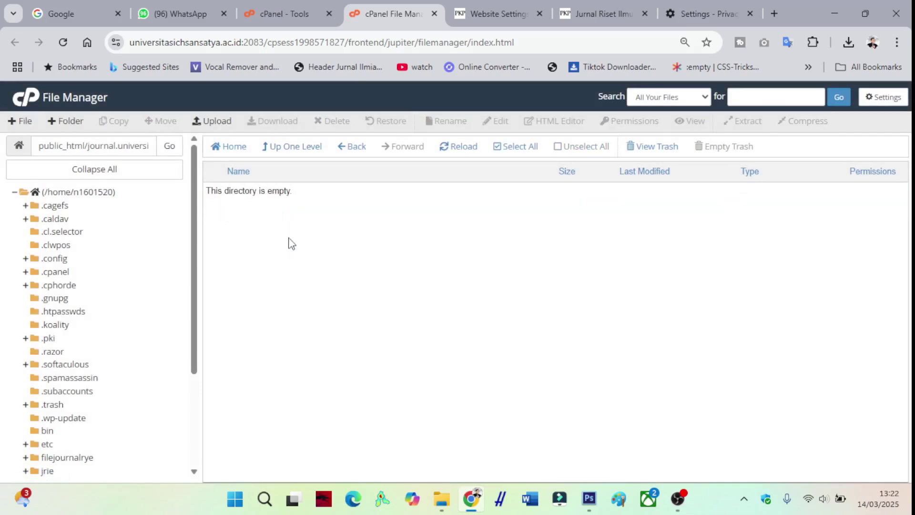
Step: Upload Template-OJS-JRIKES.docx from the Downloads folder into public/site/Template and return to that folder's file listing
click(204, 121)
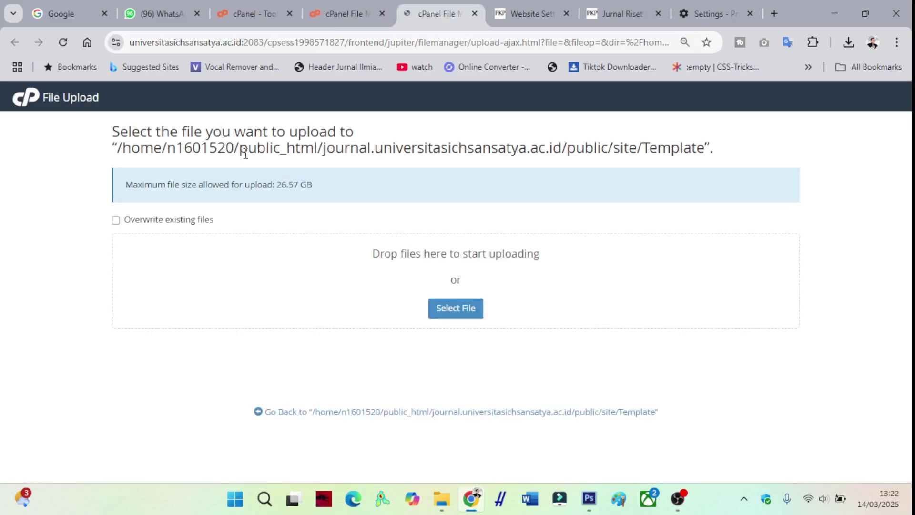
mouse_move(442, 499)
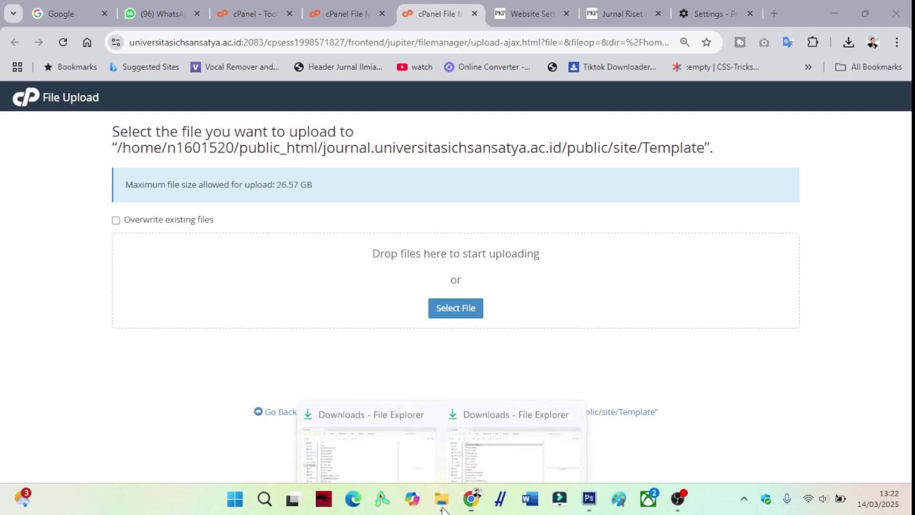
click(490, 445)
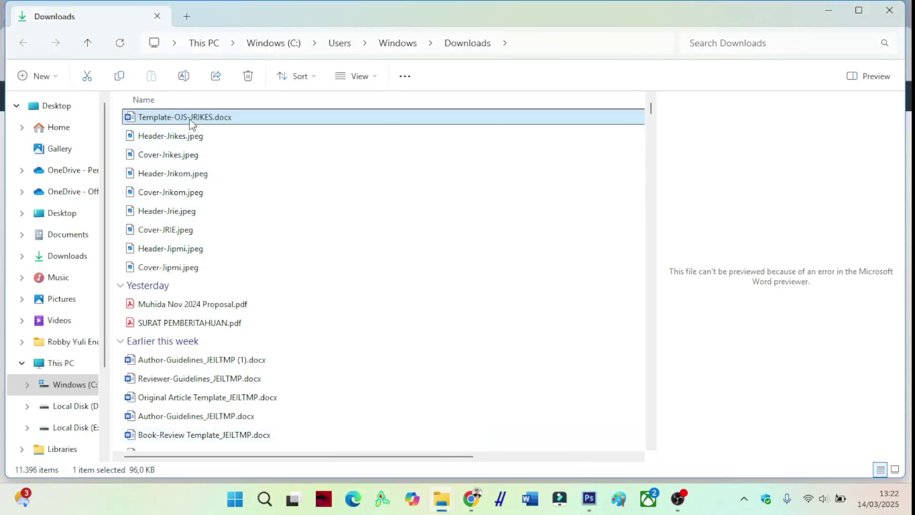
drag(190, 119, 364, 300)
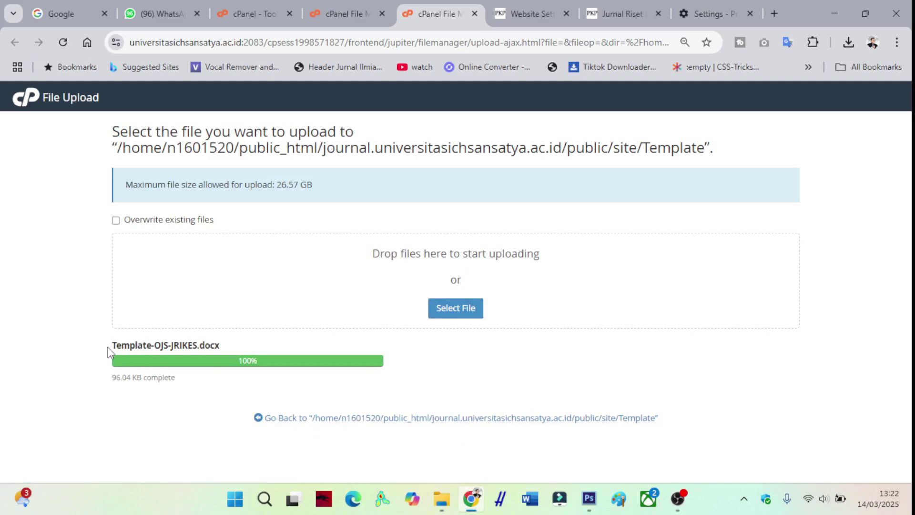
drag(109, 347, 244, 347)
click(328, 410)
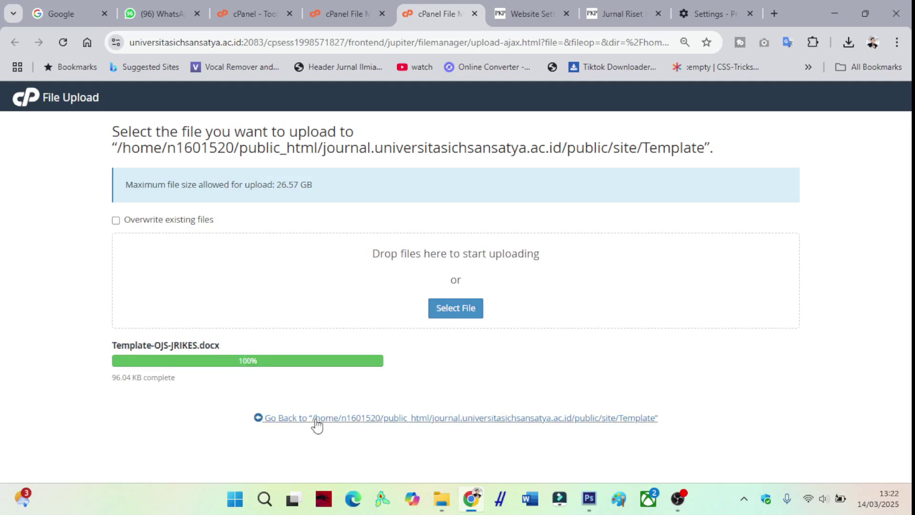
click(316, 419)
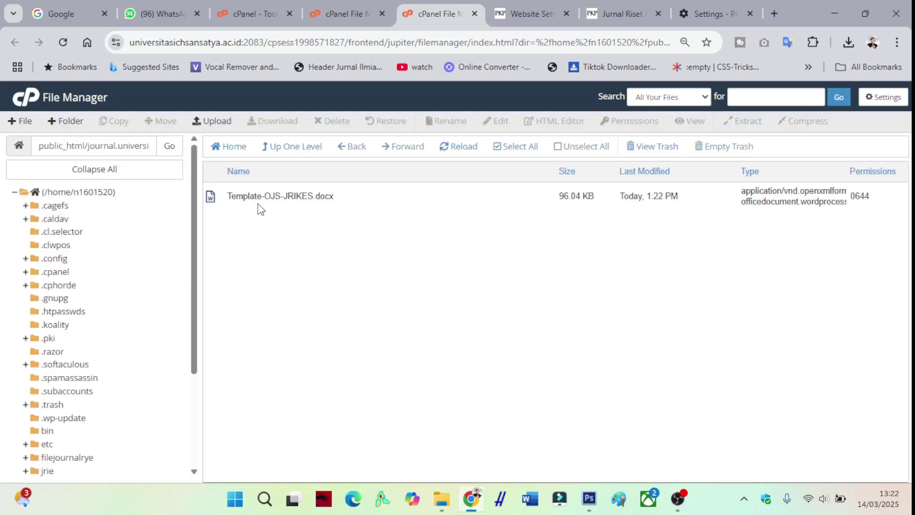
Step: Copy the uploaded document's full file name, including the .docx extension, from its rename dialog and cancel the renaming
right_click(331, 202)
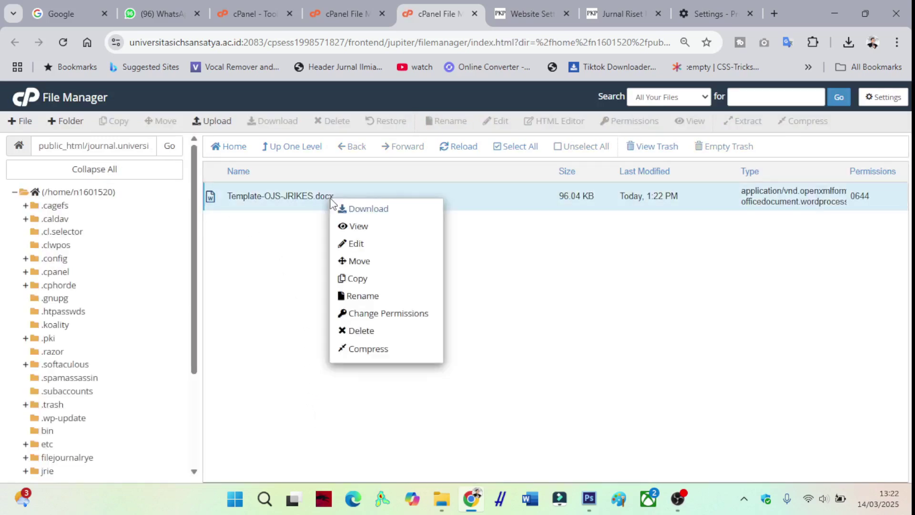
click(385, 298)
drag(442, 293, 340, 290)
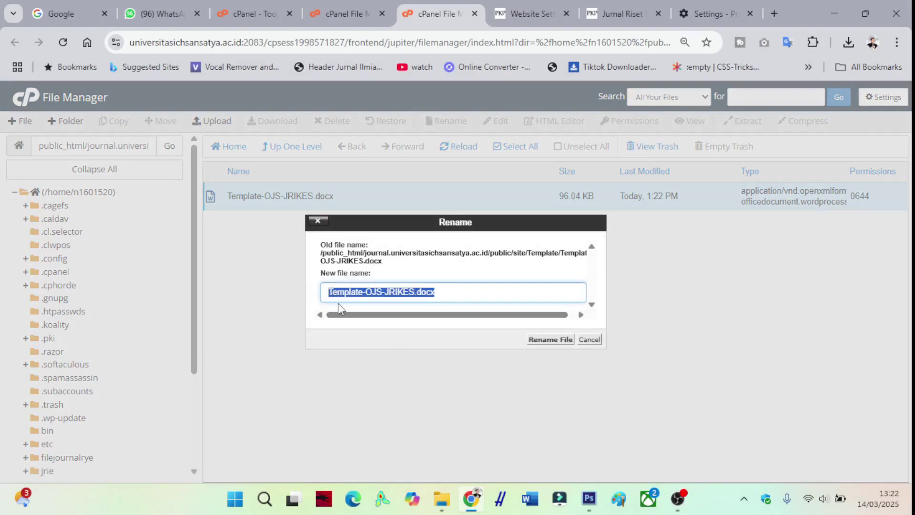
click(590, 340)
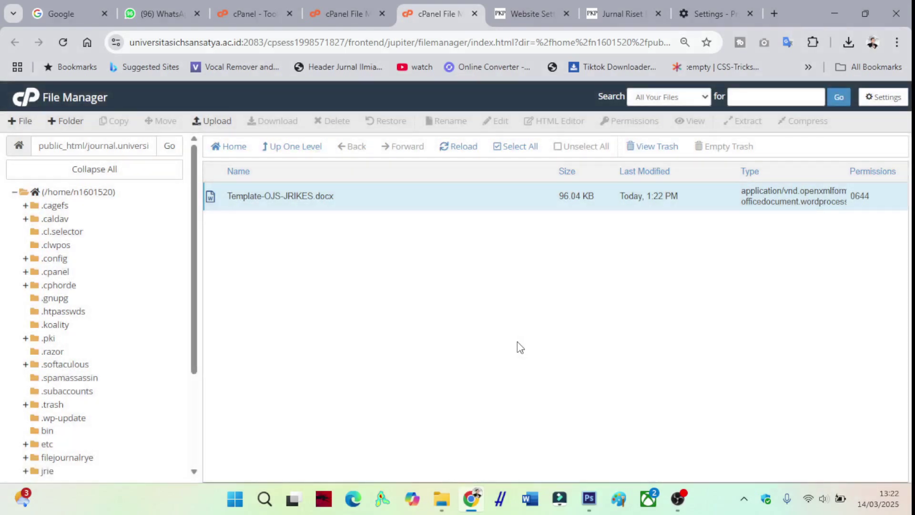
Step: View the Template Journal block on the JRIKES home page, and save the Appearance Setup in the OJS website settings
click(616, 15)
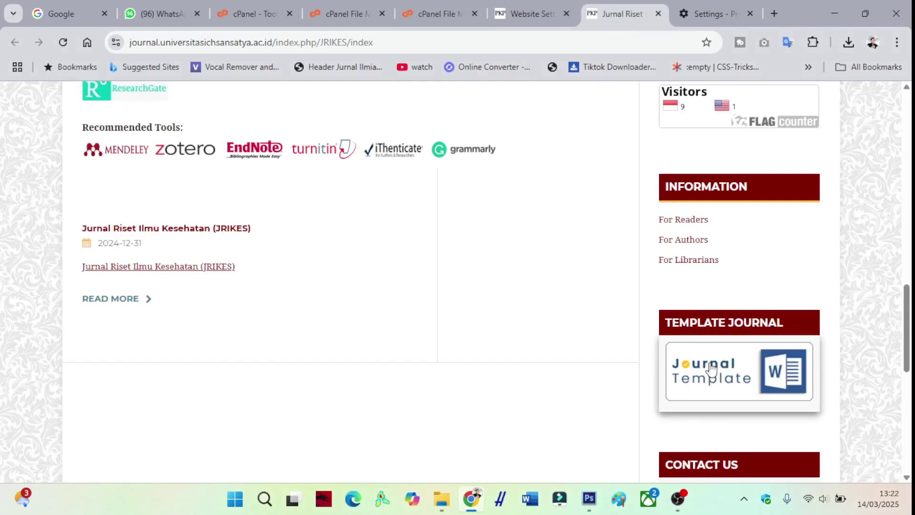
click(537, 14)
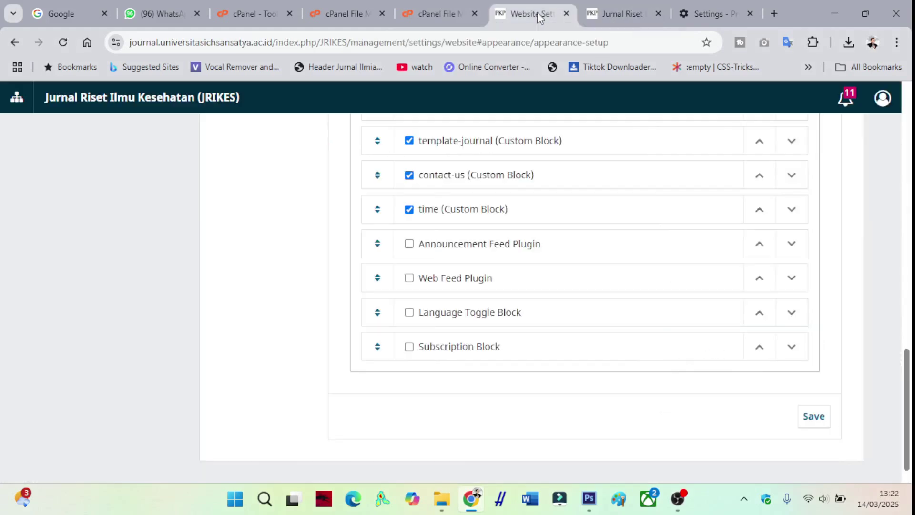
scroll(186, 356, up, 6)
scroll(185, 353, up, 10)
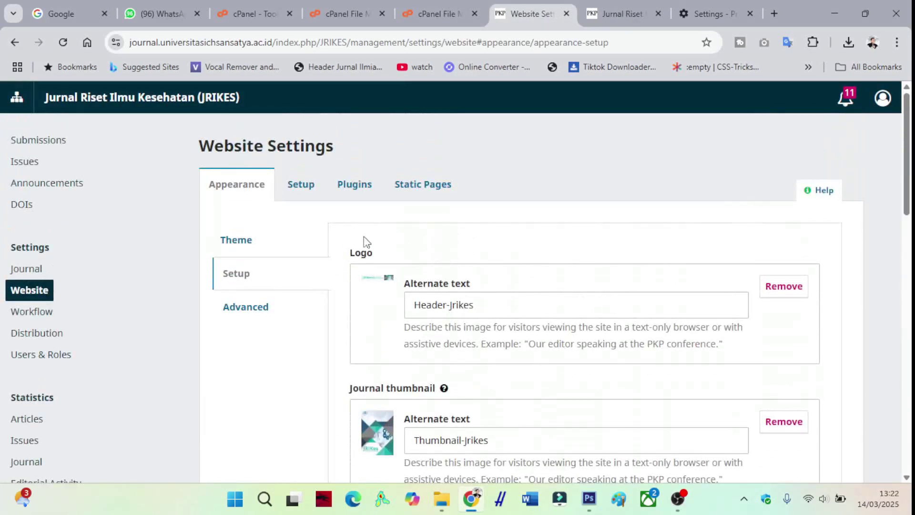
scroll(405, 253, down, 10)
scroll(438, 284, down, 5)
click(810, 416)
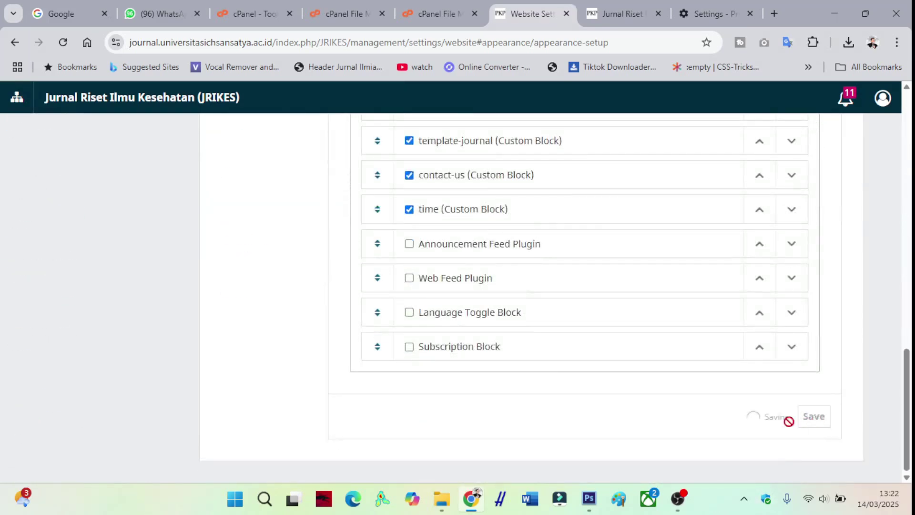
Step: Open the template-journal block for editing through the Custom Block Manager plugin
scroll(403, 367, up, 10)
click(355, 186)
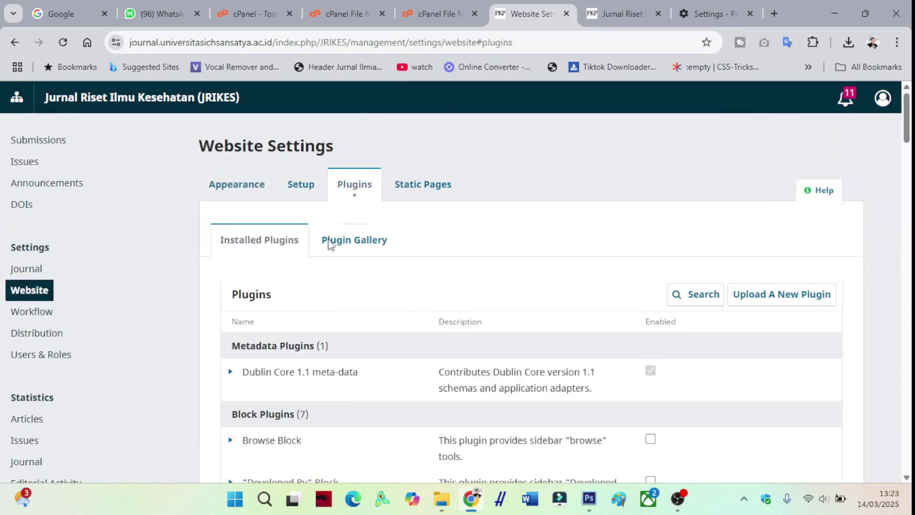
scroll(329, 248, down, 8)
scroll(313, 263, down, 10)
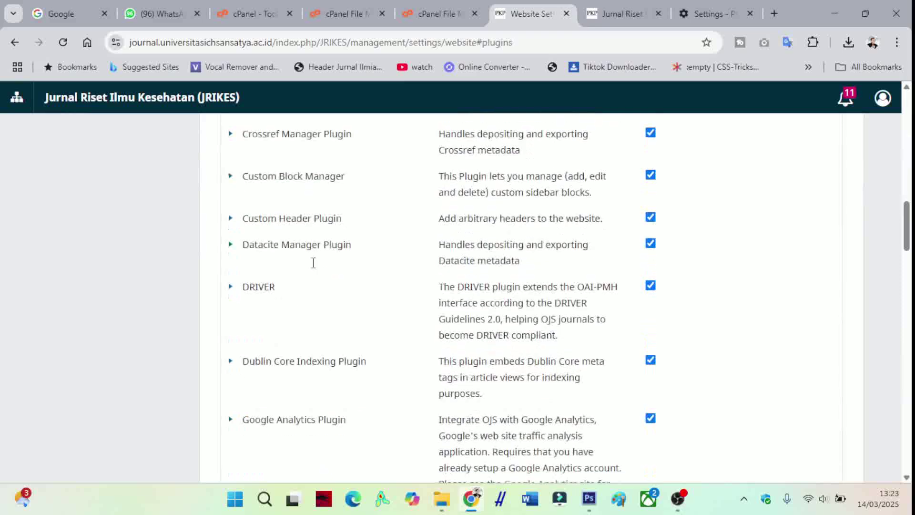
click(231, 176)
click(250, 214)
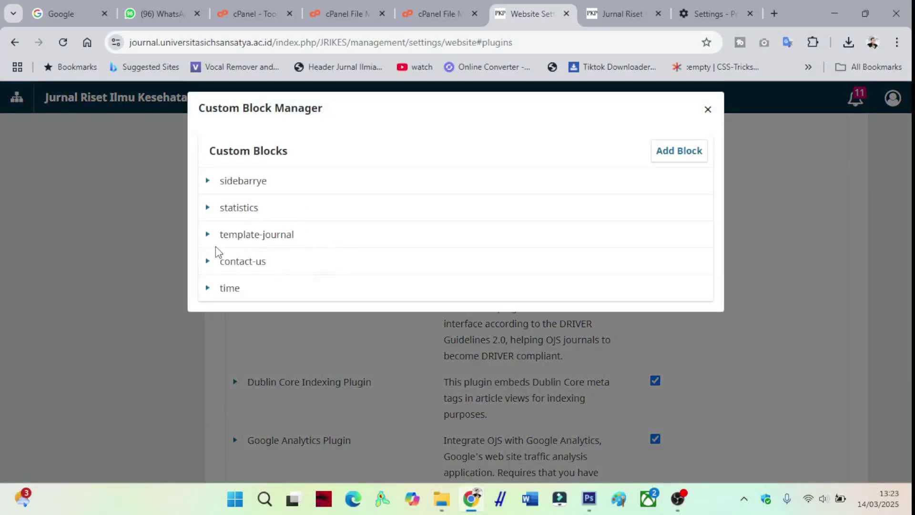
click(206, 236)
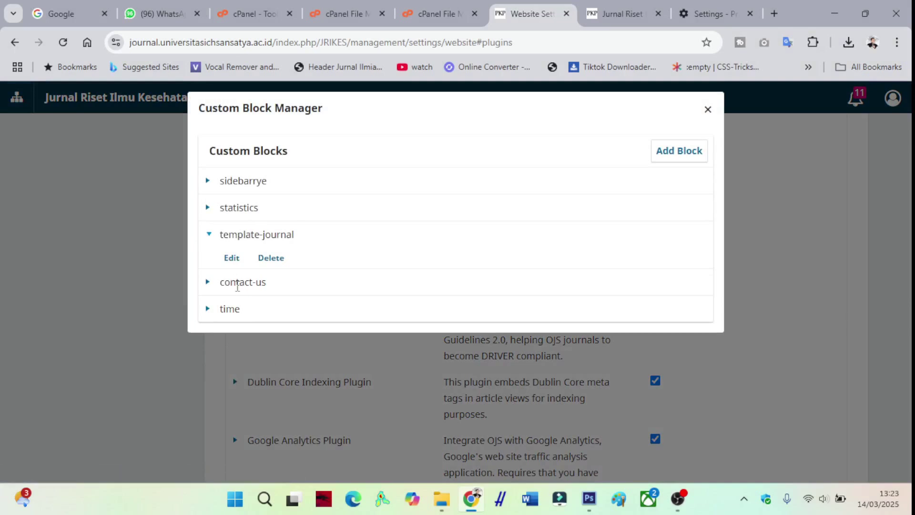
click(232, 260)
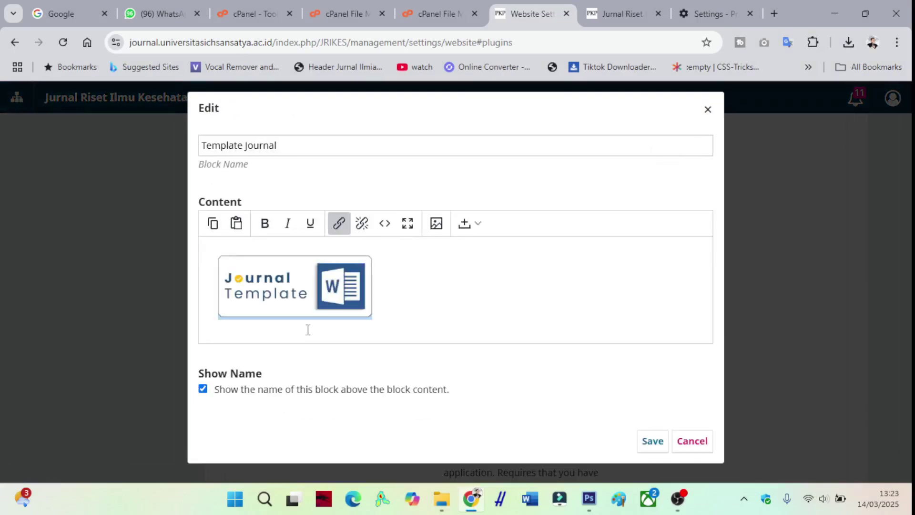
Step: Open the link settings of the Journal Template image and examine the domain and file parts of its URL
click(292, 287)
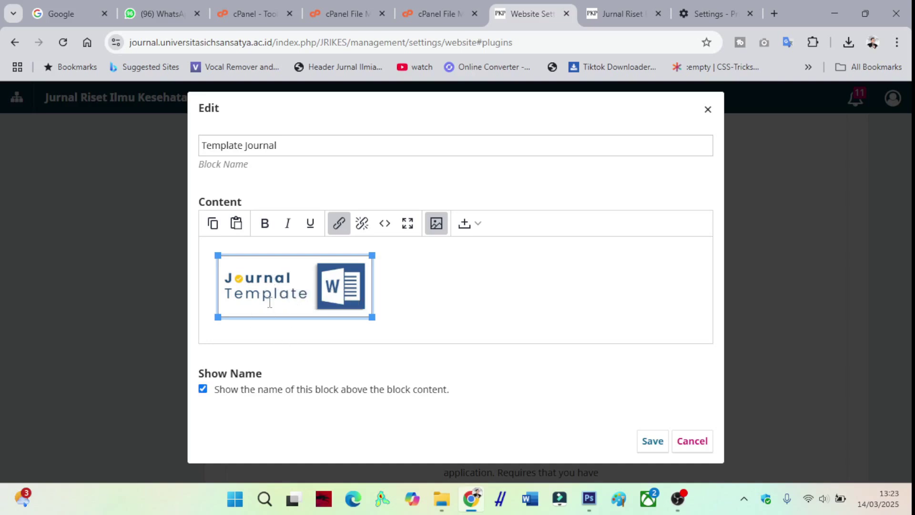
click(339, 224)
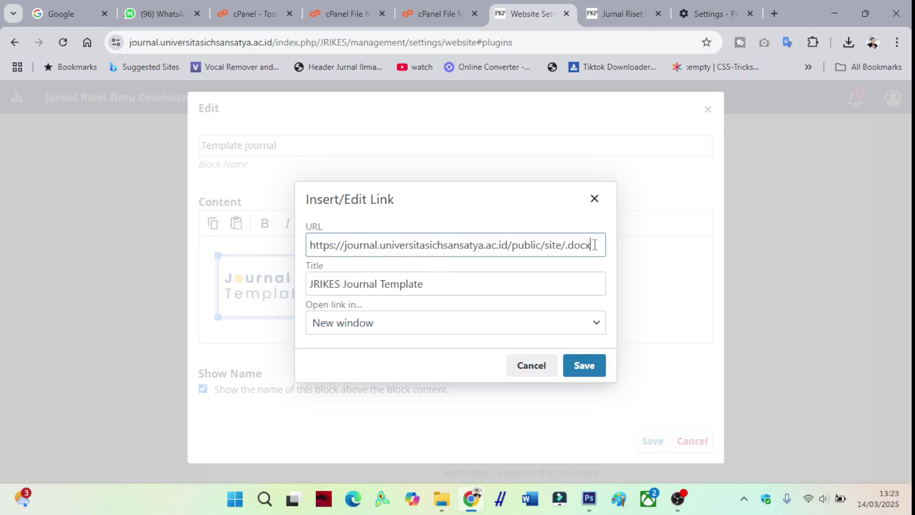
drag(594, 245, 563, 249)
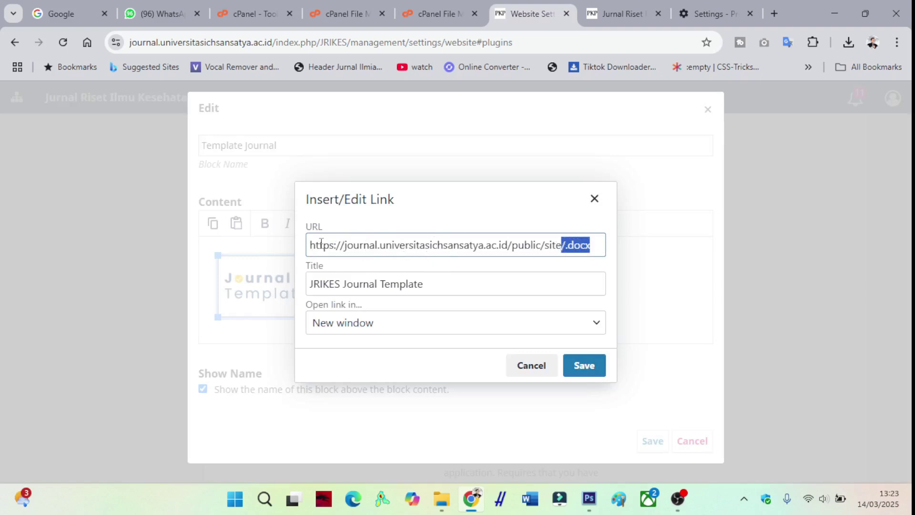
drag(312, 247, 515, 251)
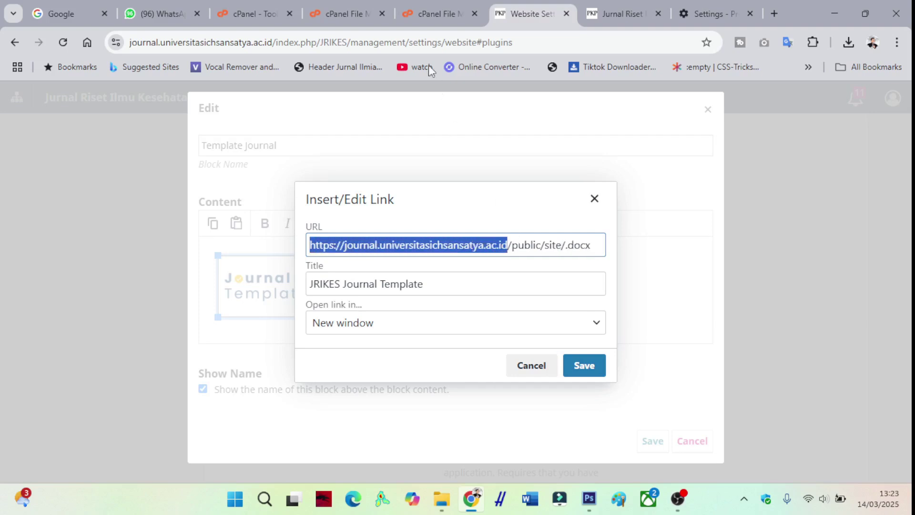
Step: Retrace the folder path public/site/Template from the journal's root folder in cPanel File Manager
click(428, 11)
click(296, 148)
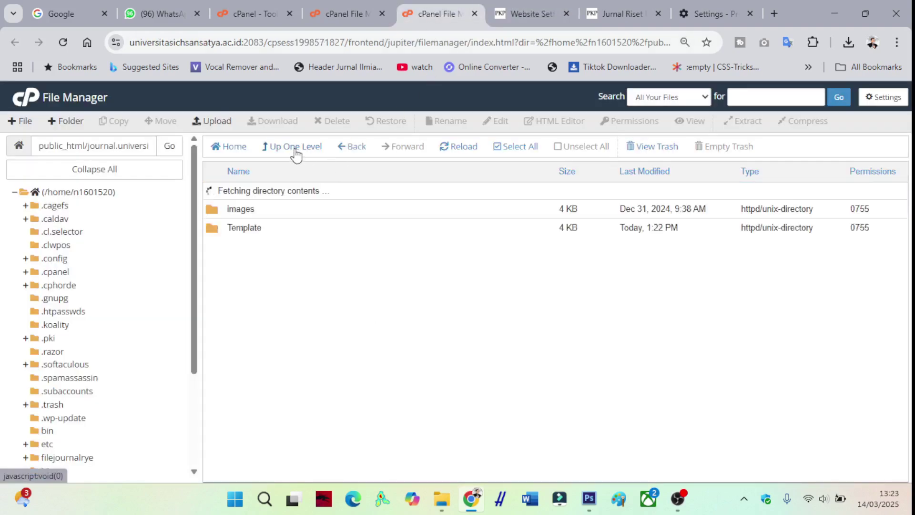
click(293, 148)
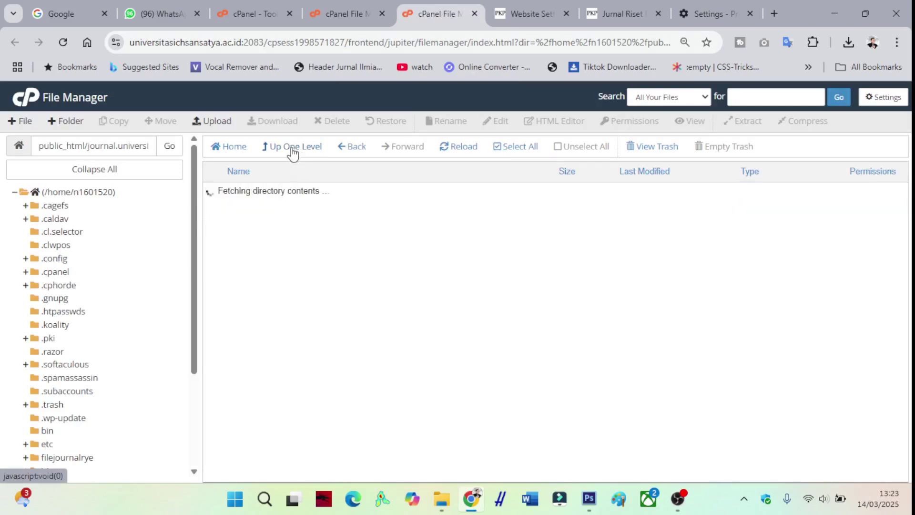
scroll(283, 351, down, 3)
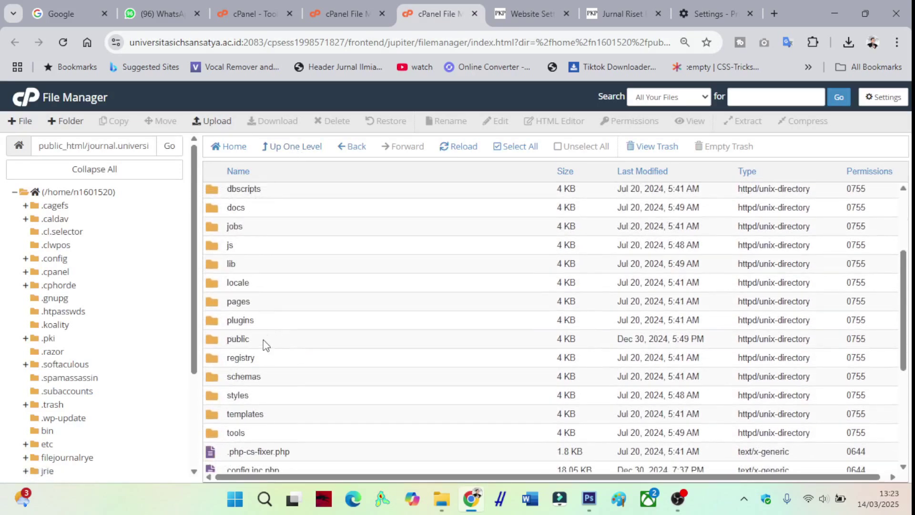
double_click(263, 339)
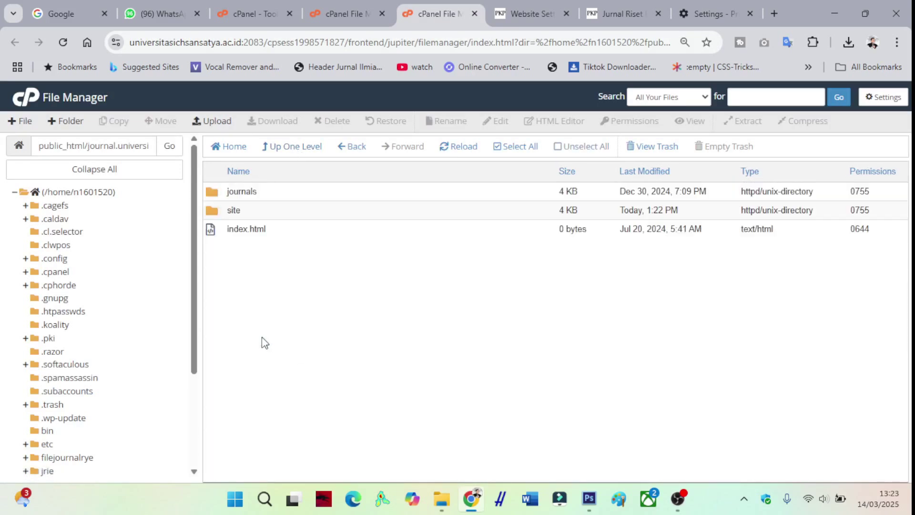
double_click(252, 213)
double_click(269, 215)
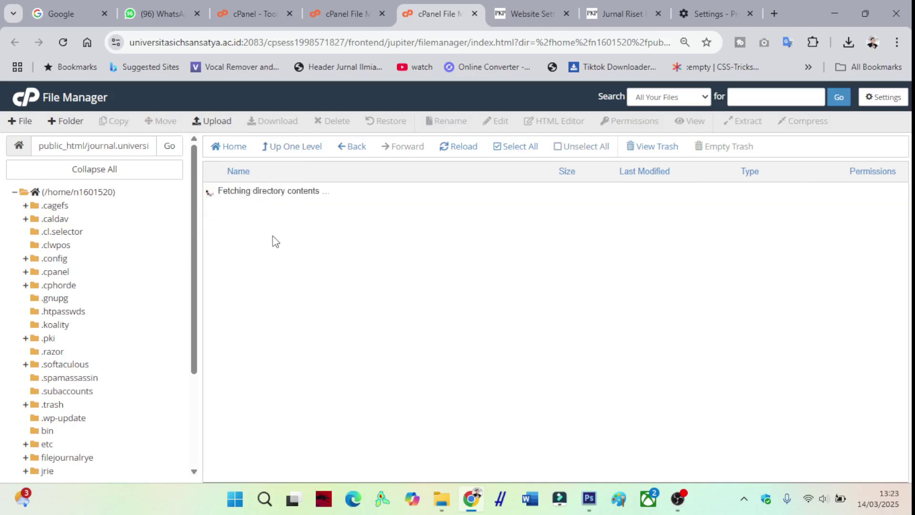
click(553, 16)
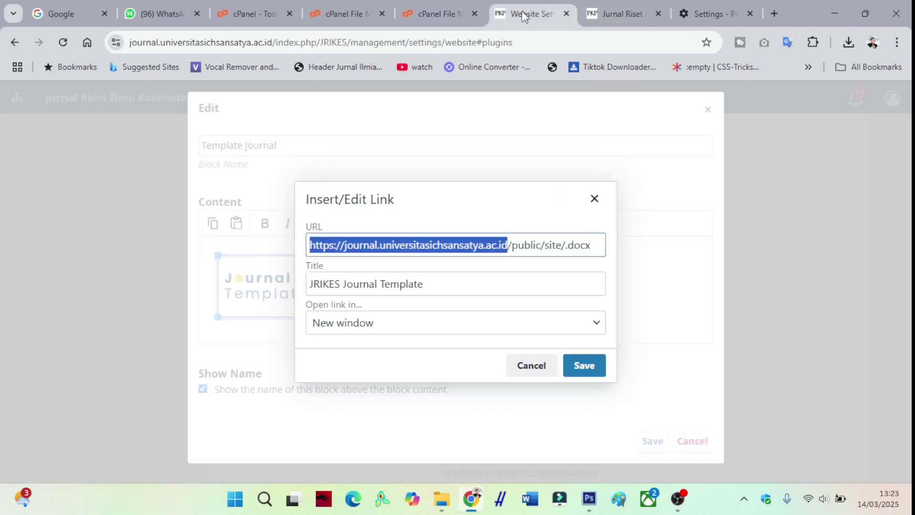
click(565, 244)
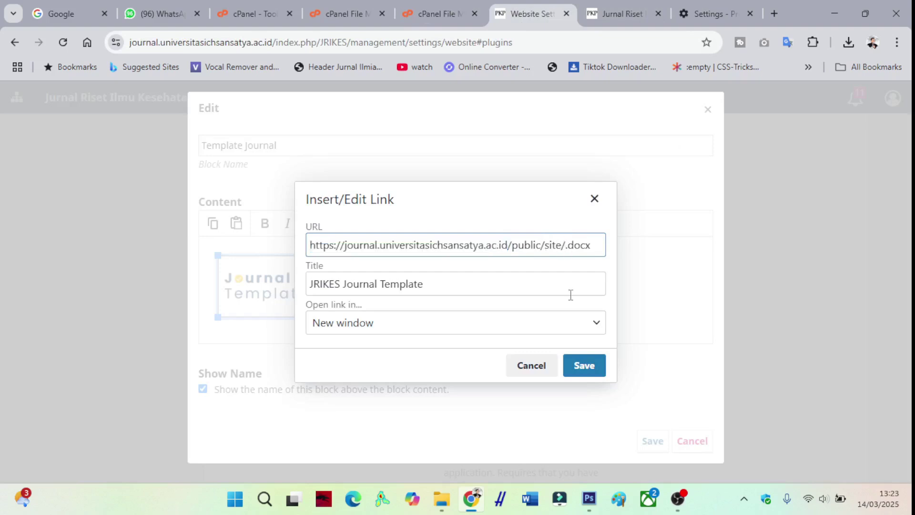
text(Template)
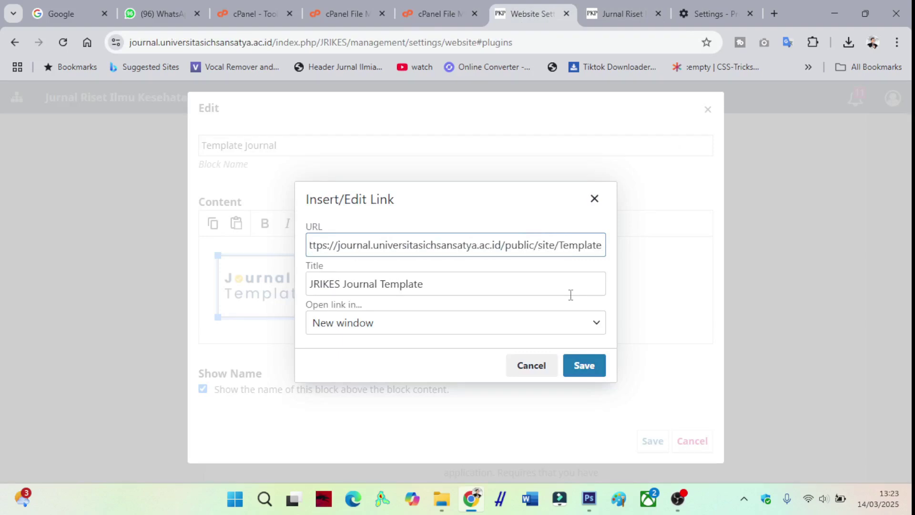
text(/)
text(Template-OJS-JRIKES.docx)
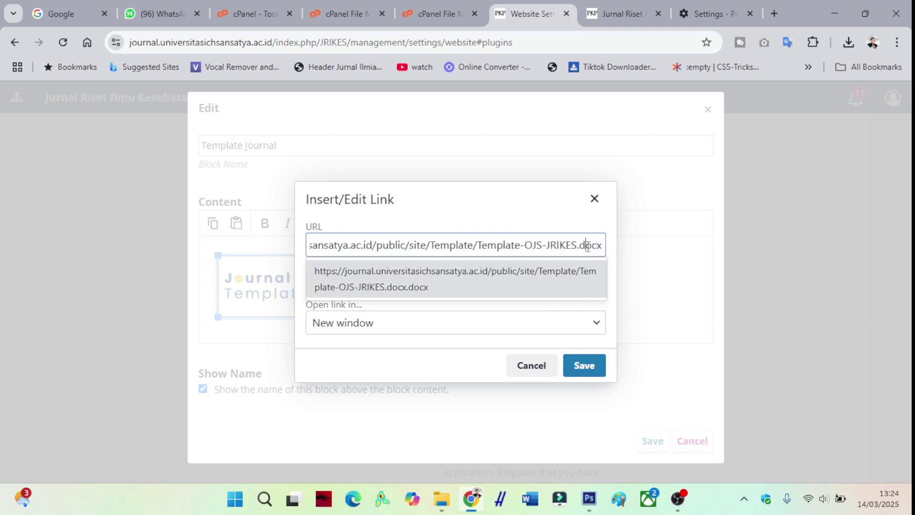
text(.docx)
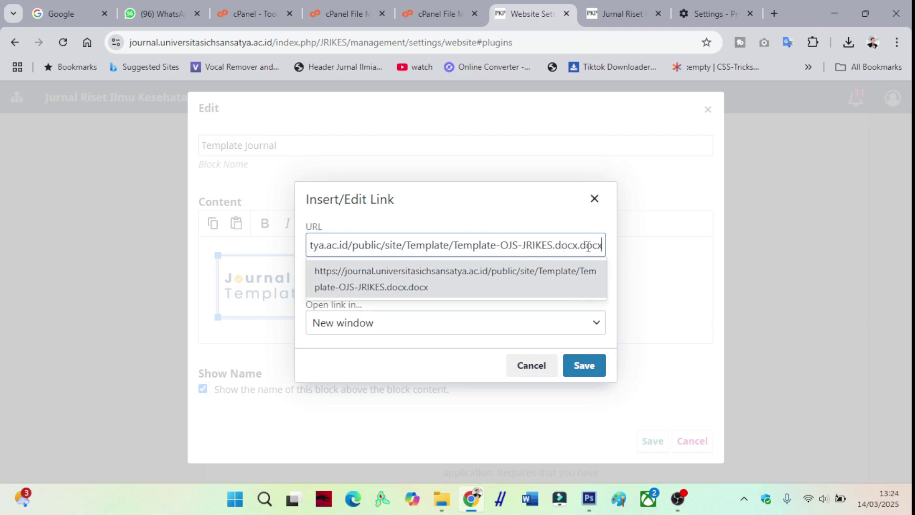
key(BackSpace)
key(BackSpace)
key(BackSpace)
key(BackSpace)
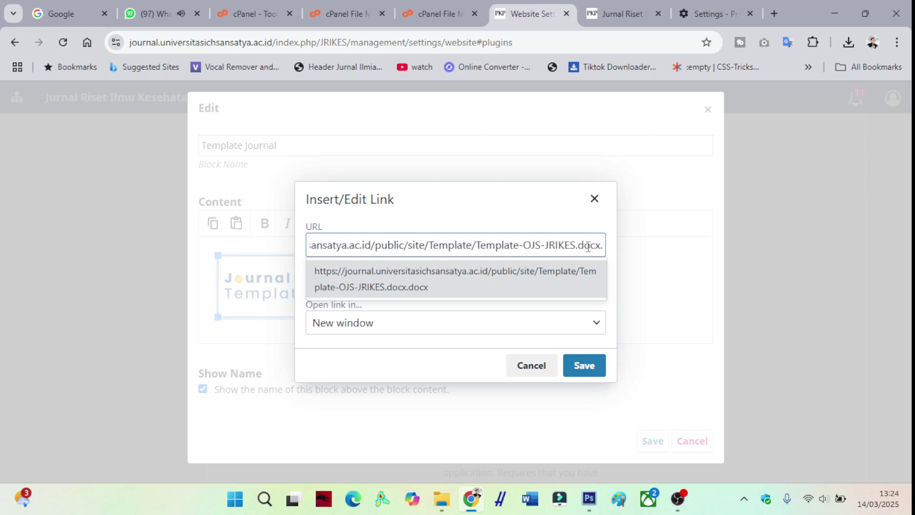
key(BackSpace)
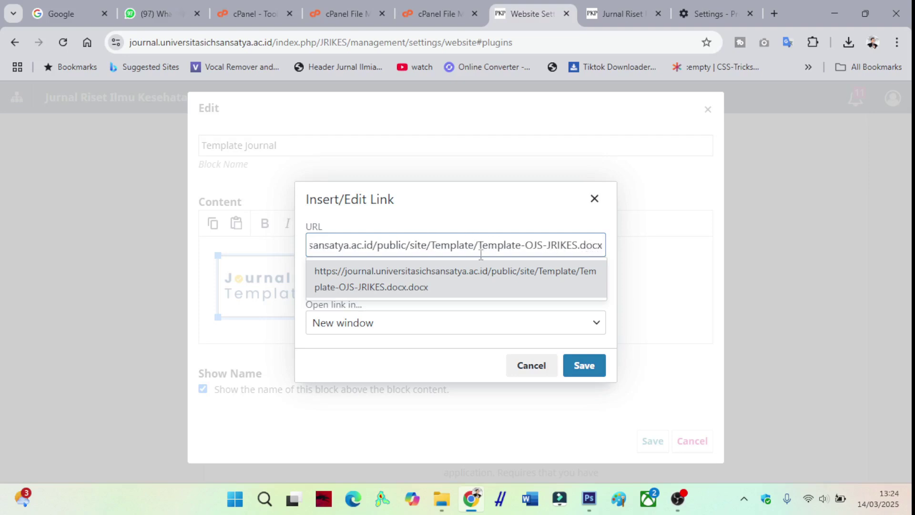
click(583, 370)
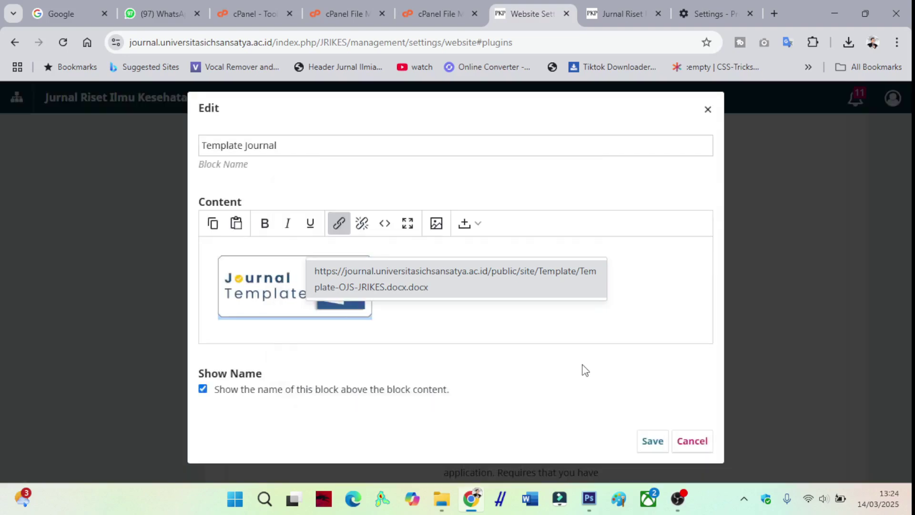
Step: Save the edited Template Journal block and reload the website settings page
click(652, 441)
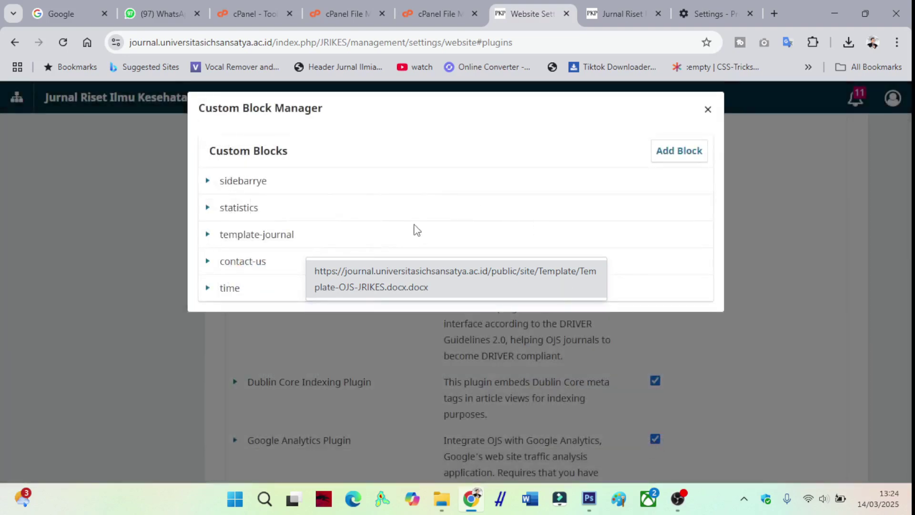
click(67, 45)
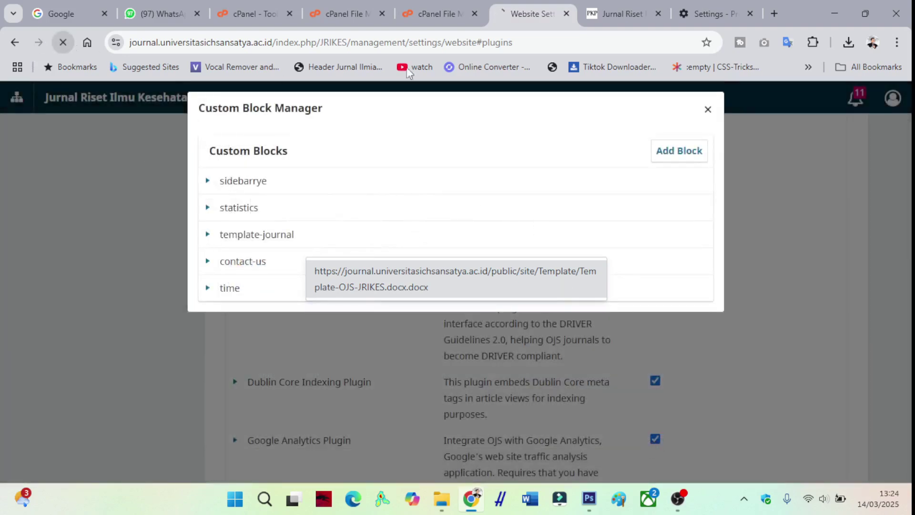
click(613, 20)
click(526, 12)
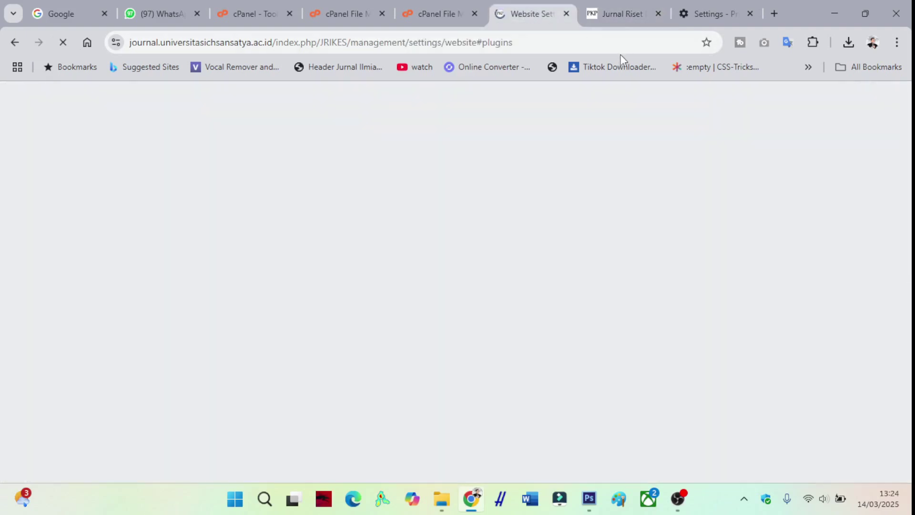
Step: Reload the journal's public homepage and download the template file through the Journal Template image in the Template Journal block
click(611, 17)
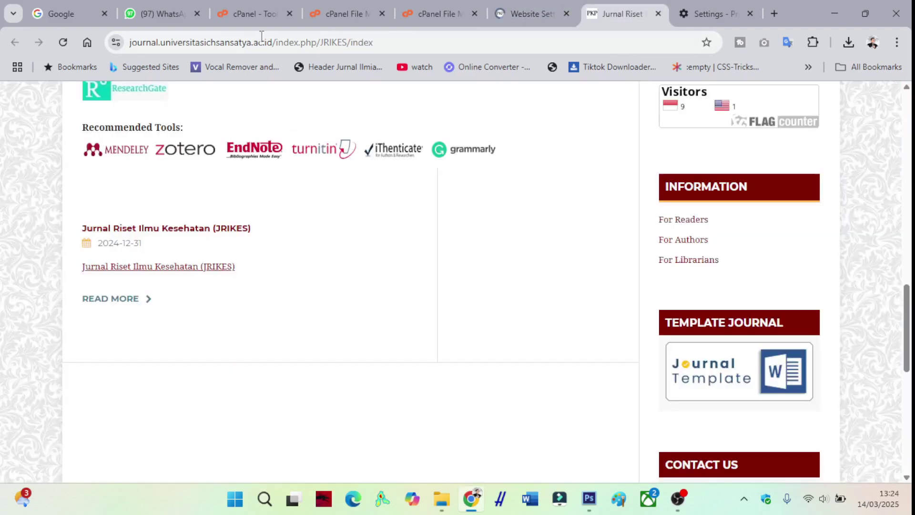
click(63, 45)
scroll(603, 286, down, 2)
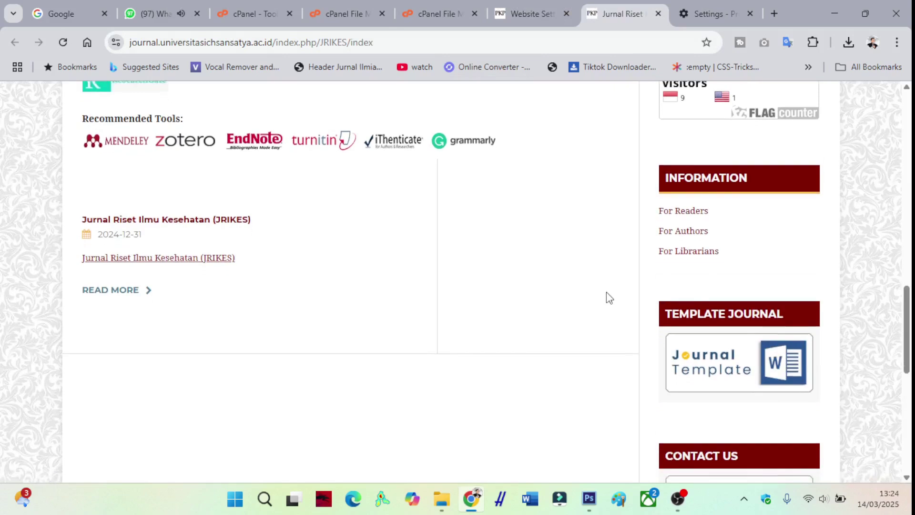
click(720, 328)
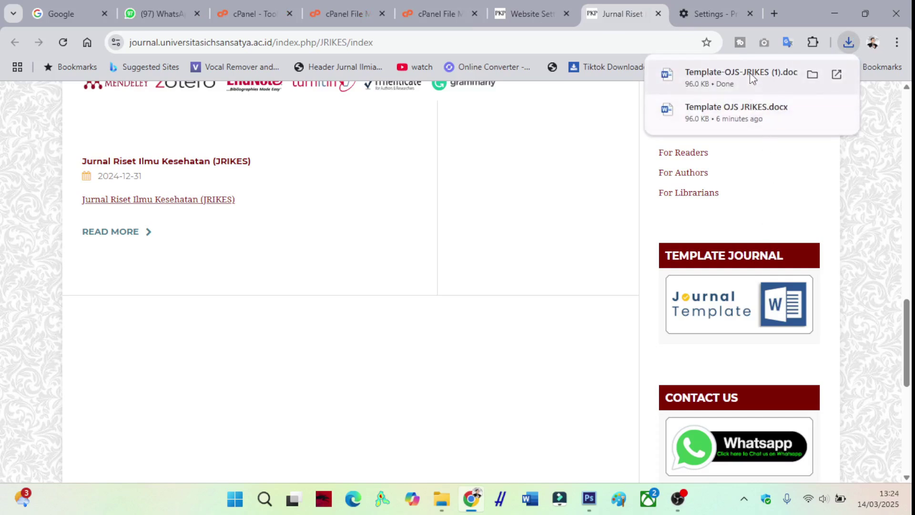
Step: Look over the journal homepage, examining the Template Journal block's link target and the neighbouring sidebar blocks
scroll(552, 256, up, 3)
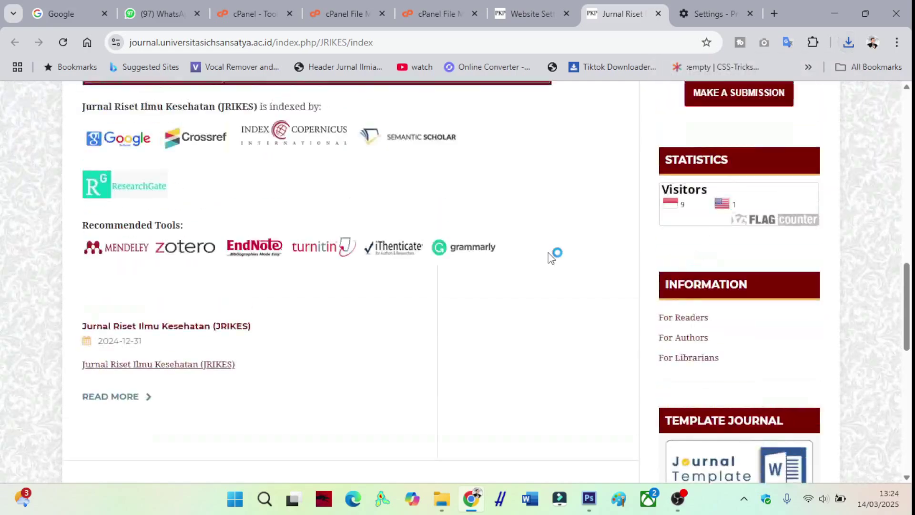
scroll(552, 258, up, 10)
scroll(553, 259, down, 8)
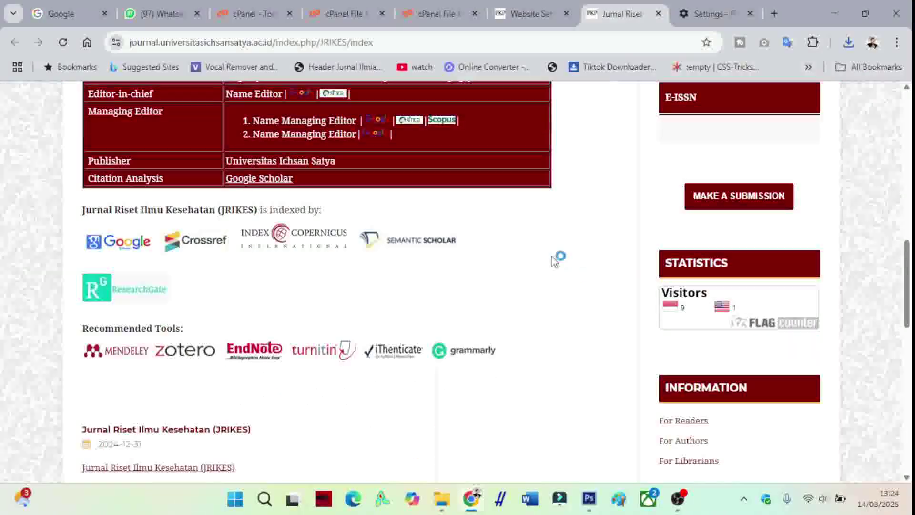
scroll(553, 259, down, 5)
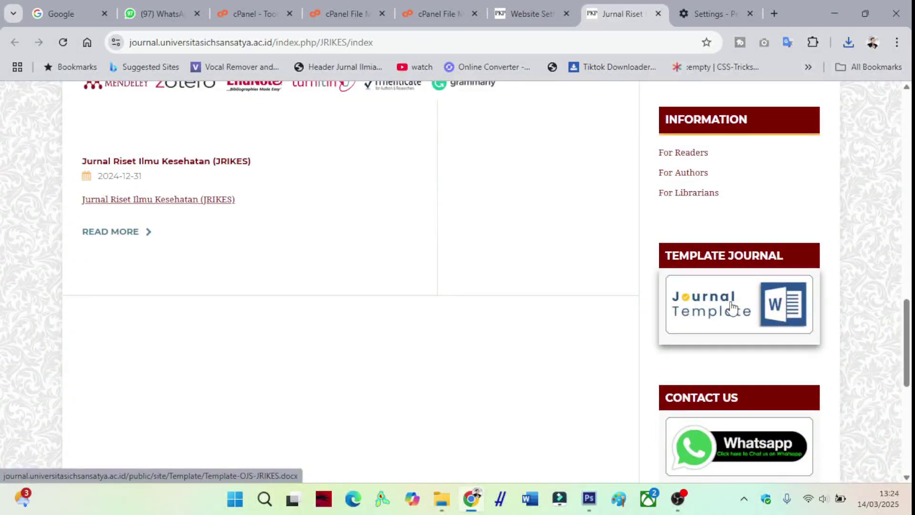
scroll(732, 308, down, 1)
scroll(713, 267, down, 1)
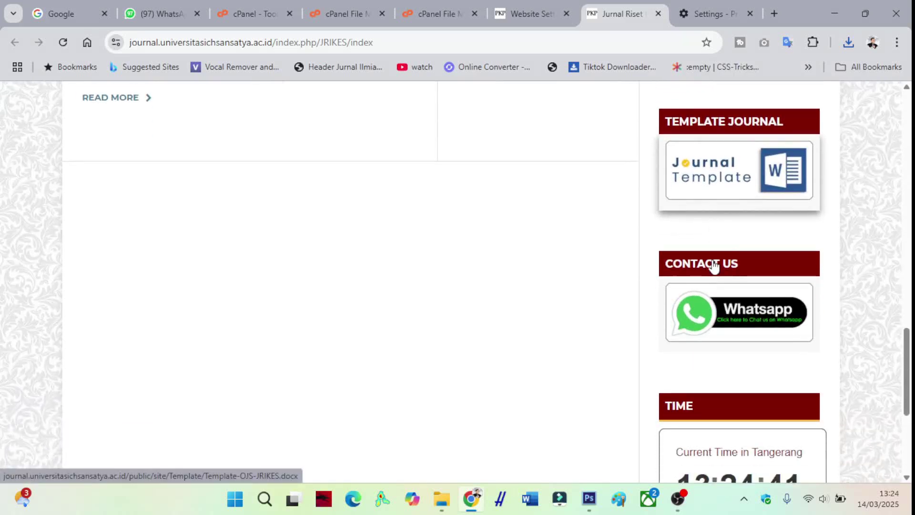
scroll(713, 267, up, 1)
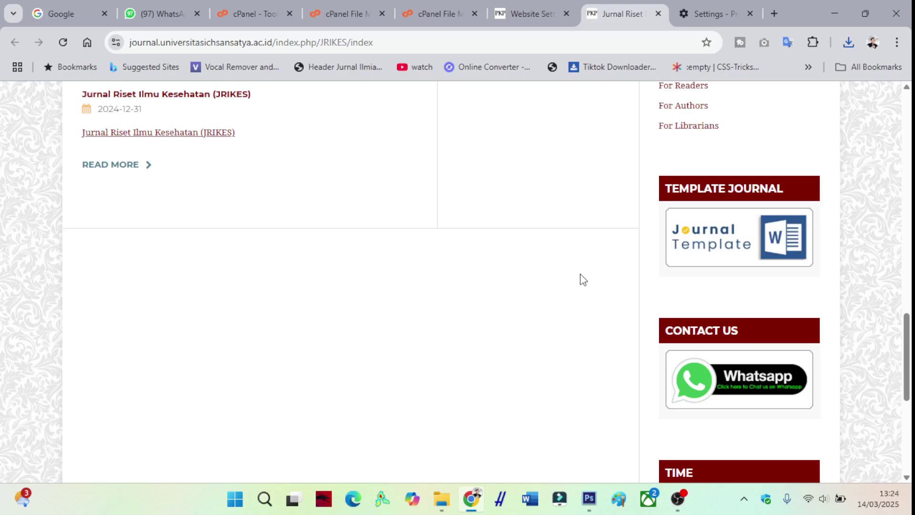
scroll(533, 333, up, 15)
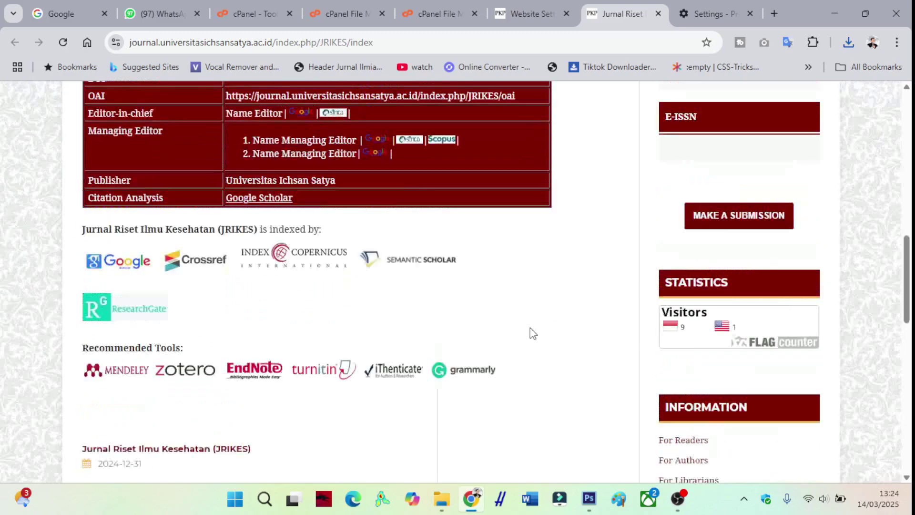